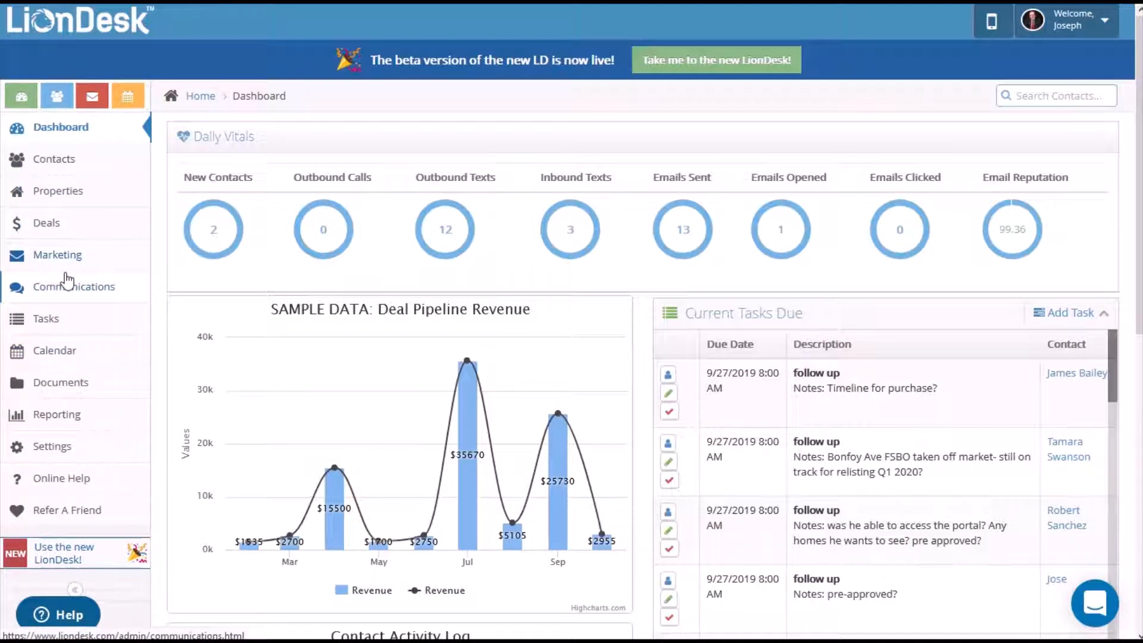
# Open the Marketing templates and examine the folder and description lines of the Buyer Email 14: Day 160 template.
pyautogui.click(128, 264)
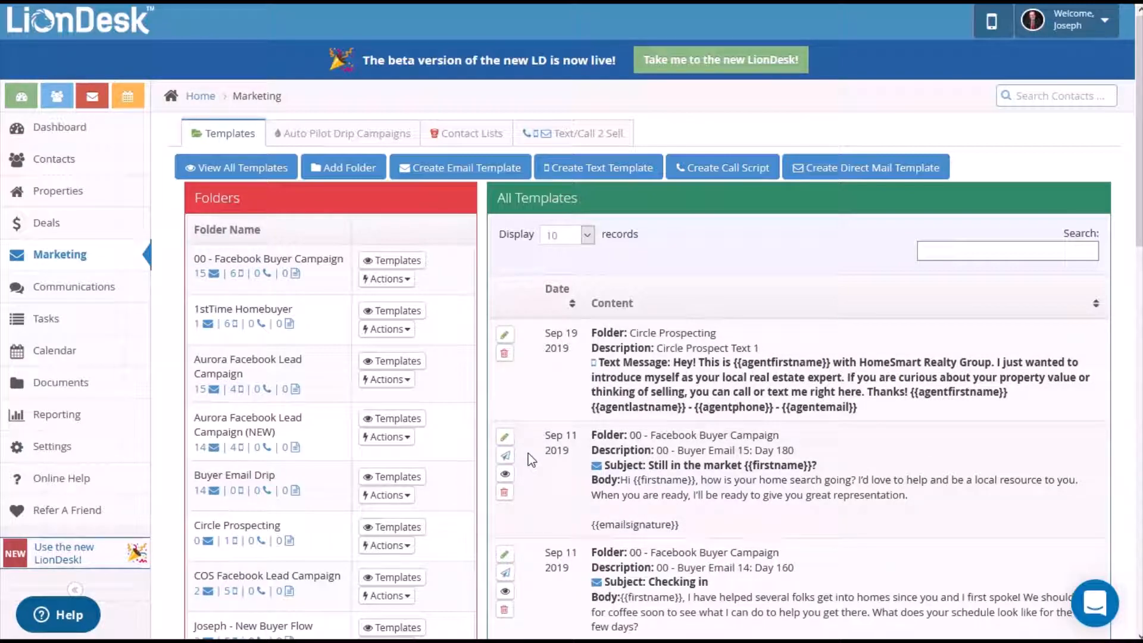
pyautogui.scroll(-3, 593, 487)
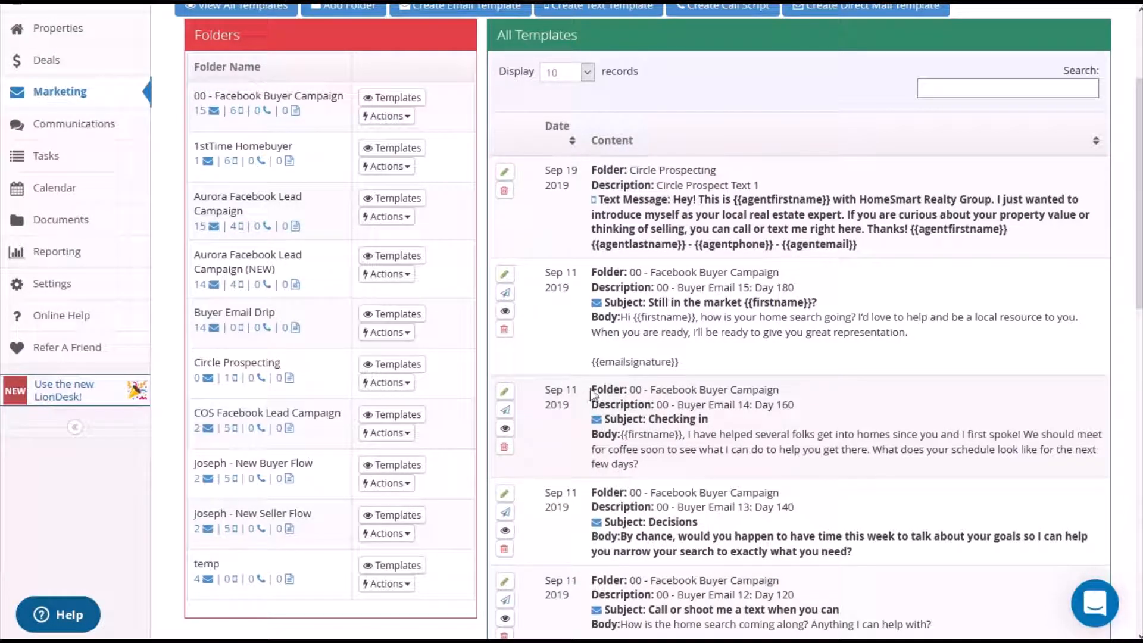
pyautogui.moveTo(589, 391); pyautogui.dragTo(641, 465)
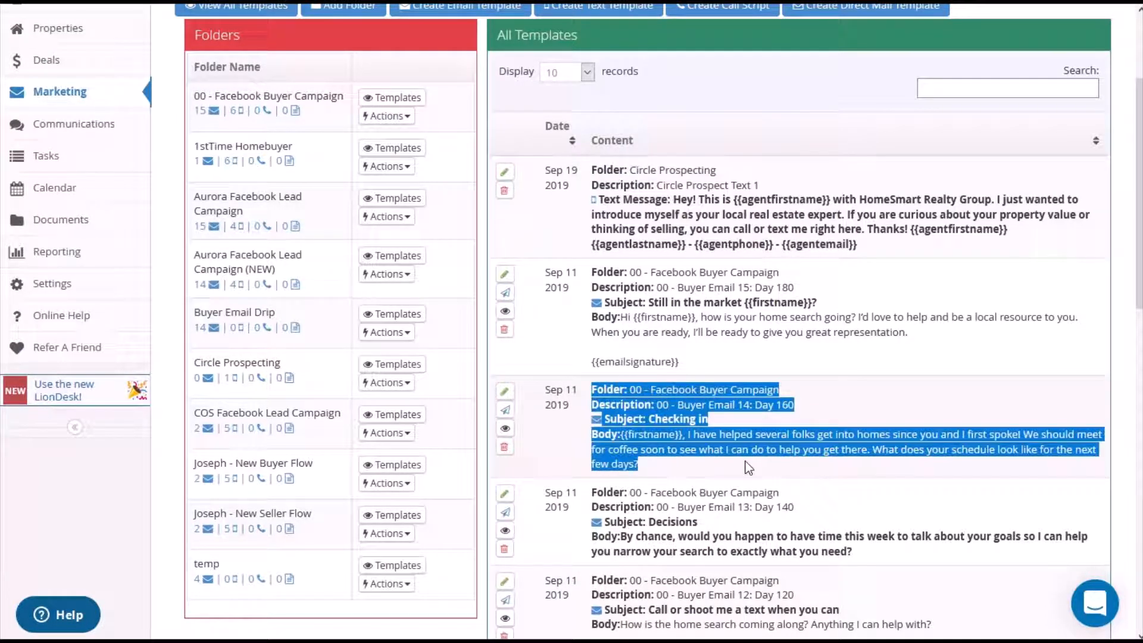
pyautogui.click(747, 406)
pyautogui.moveTo(716, 404); pyautogui.dragTo(799, 405)
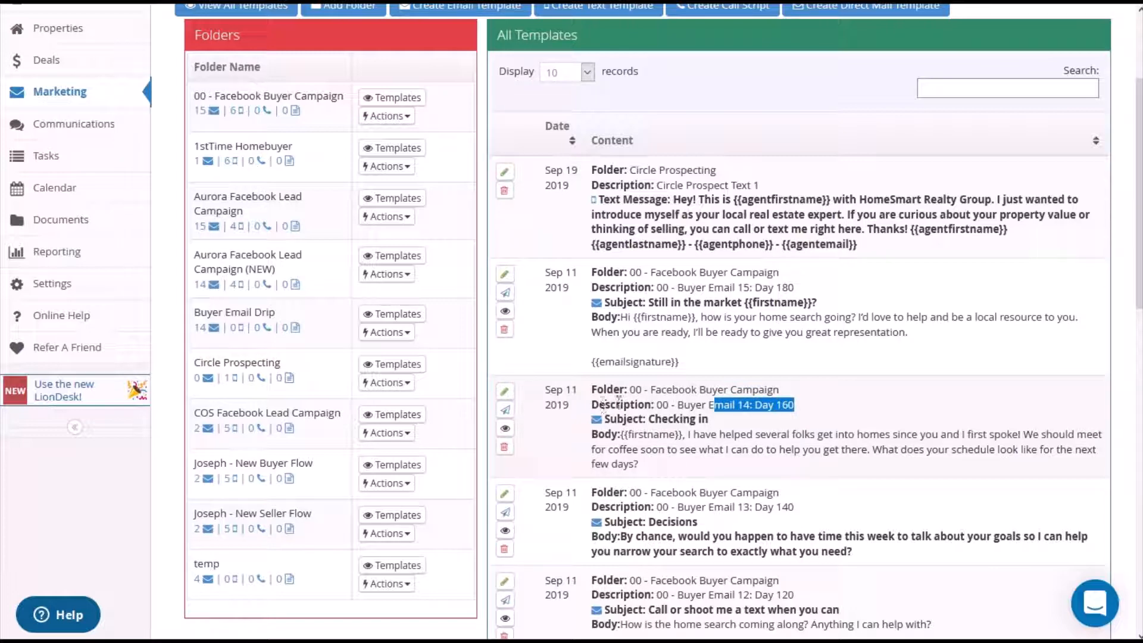
pyautogui.moveTo(592, 405); pyautogui.dragTo(796, 405)
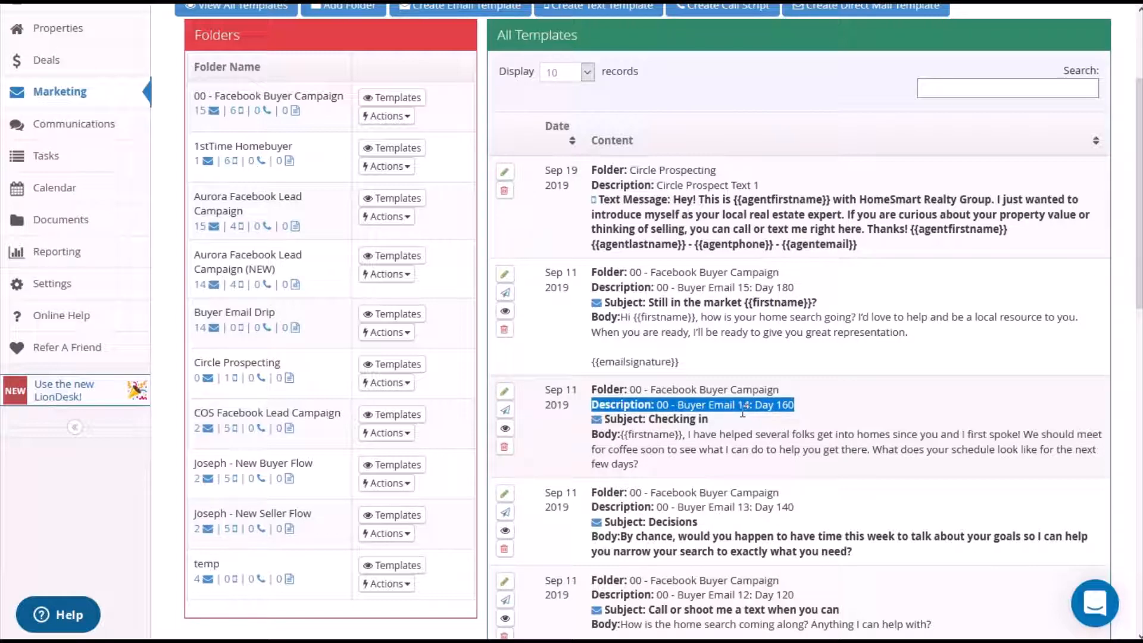
pyautogui.click(700, 414)
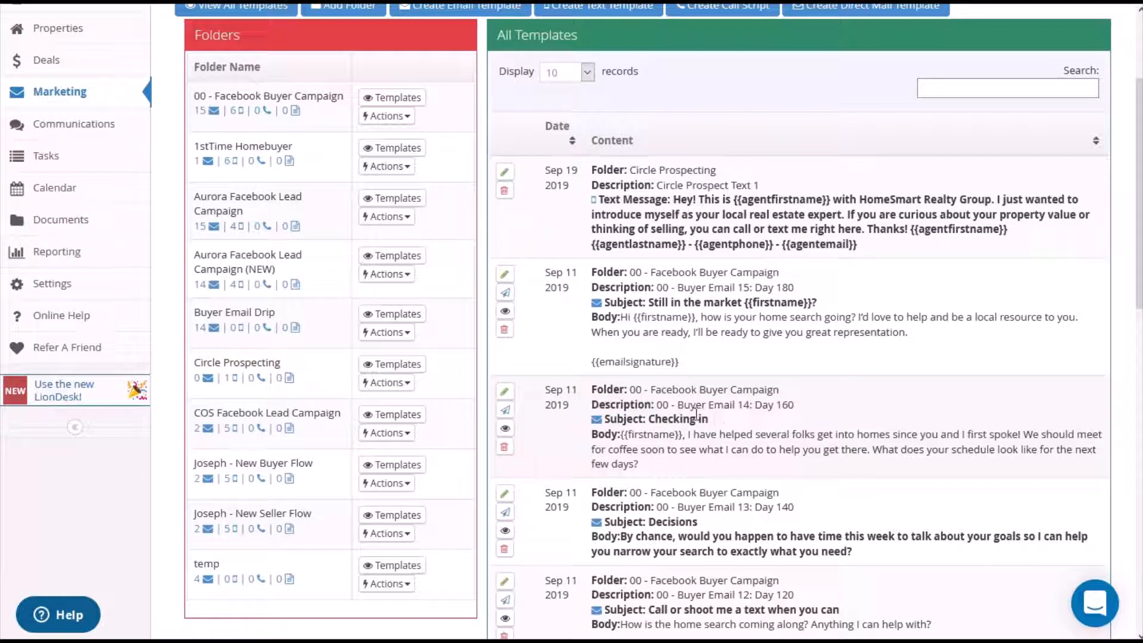
# Examine the subject, body text and {{firstname}} merge field of the Buyer Email 14 template.
pyautogui.moveTo(608, 420); pyautogui.dragTo(716, 430)
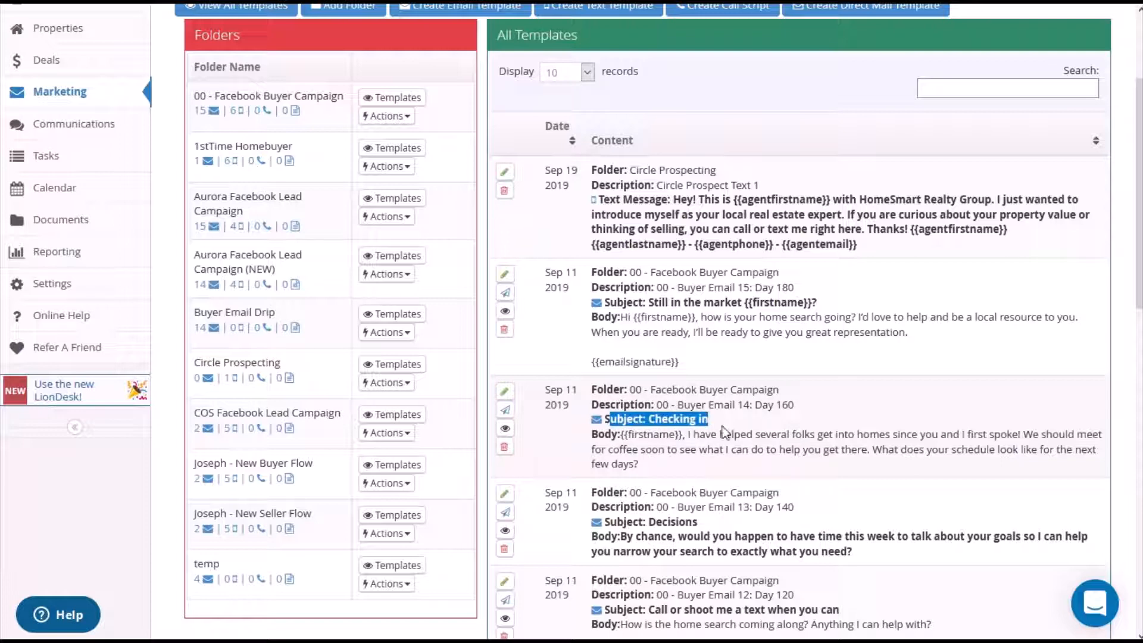
pyautogui.click(701, 433)
pyautogui.moveTo(620, 434); pyautogui.dragTo(713, 458)
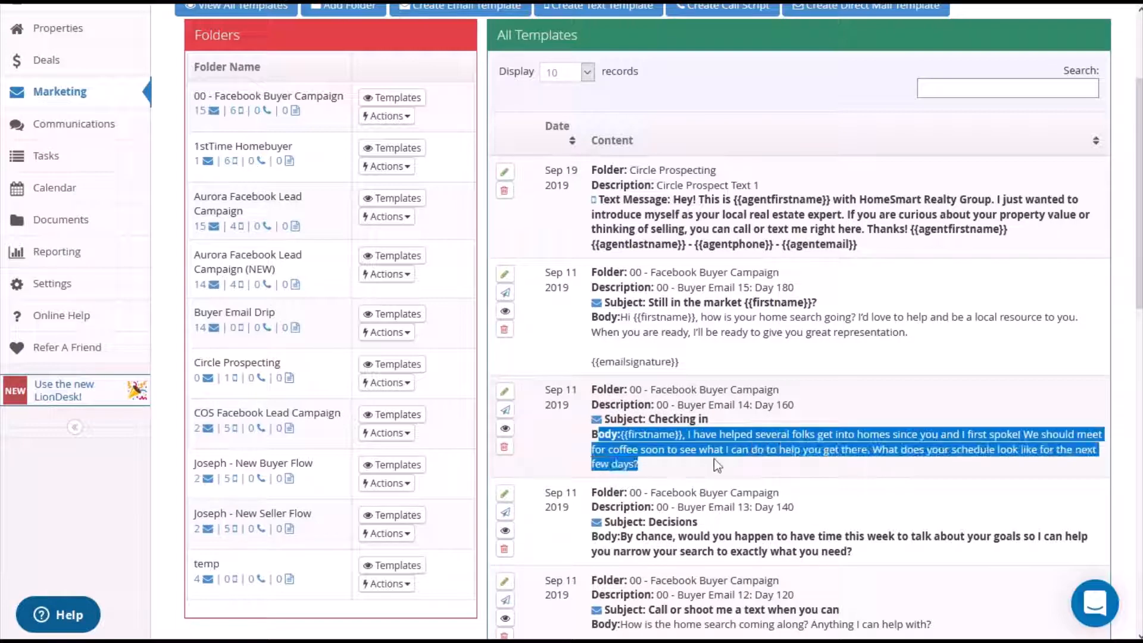
pyautogui.click(684, 467)
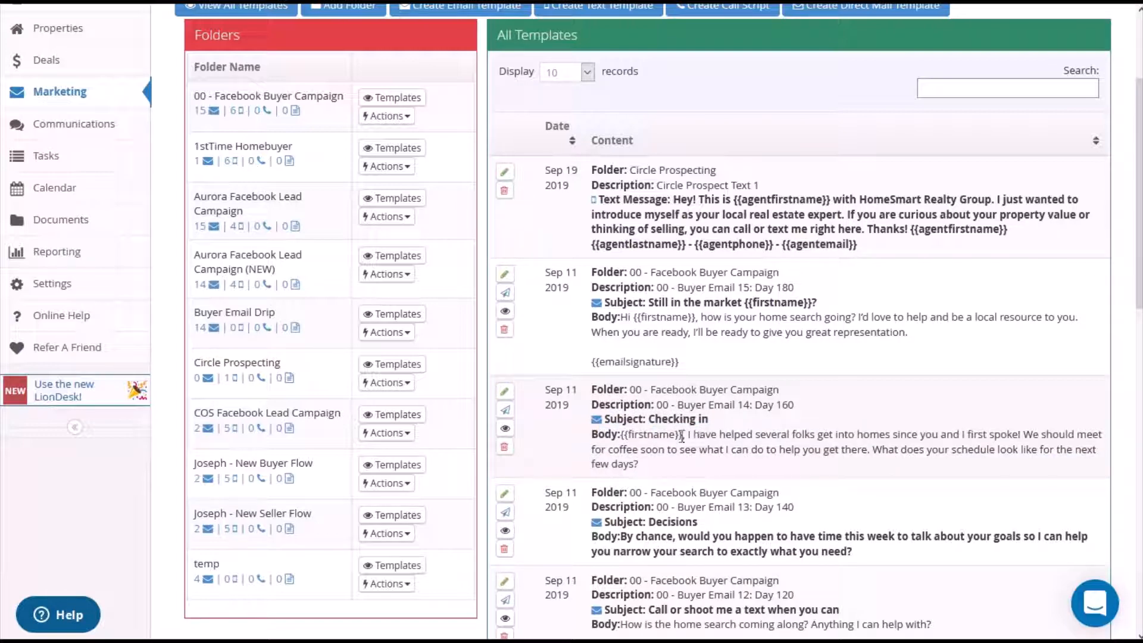
pyautogui.moveTo(620, 435)
pyautogui.mouseDown()
pyautogui.moveTo(643, 435)
pyautogui.moveTo(621, 438)
pyautogui.mouseUp()
pyautogui.click(683, 436)
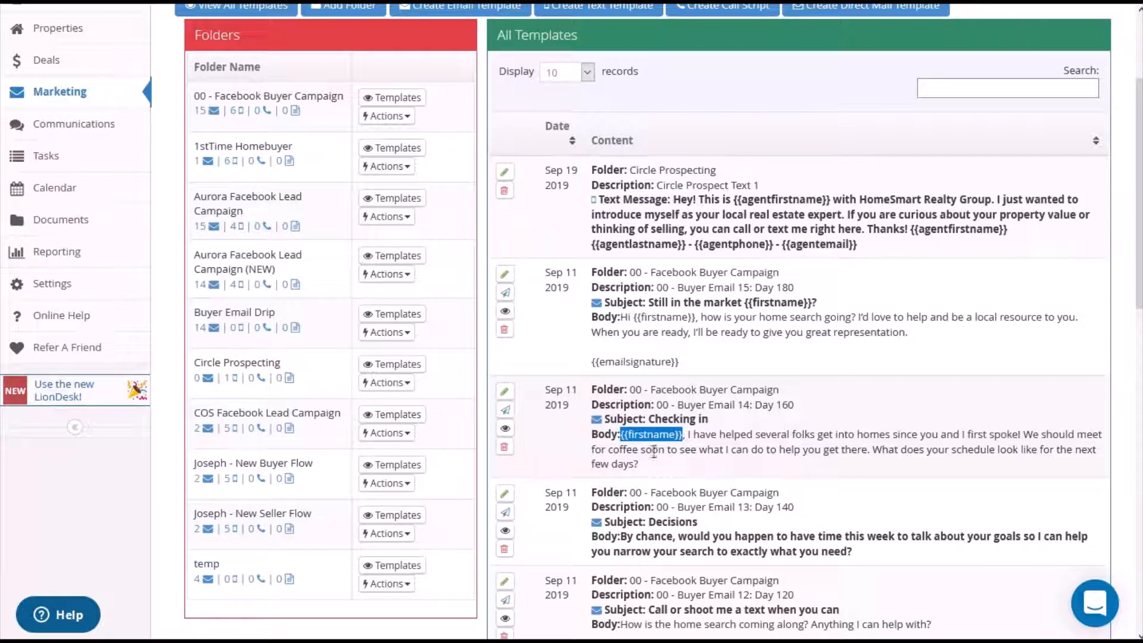
pyautogui.moveTo(697, 468); pyautogui.dragTo(623, 435)
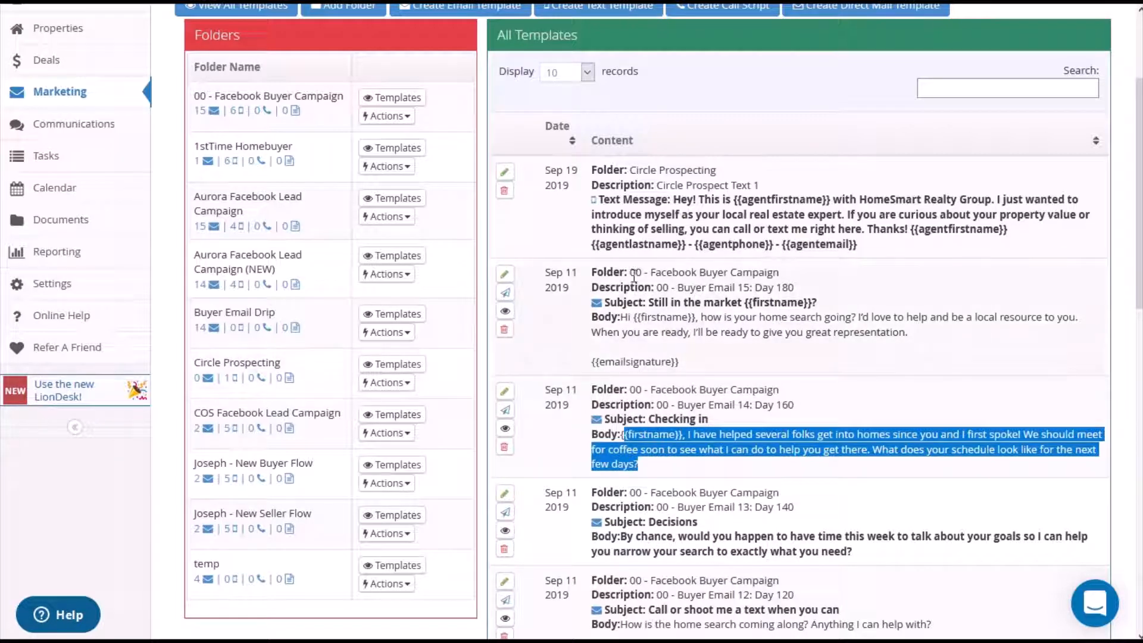
# Review how the Buyer Email 14 template's description gives the email number and send day alongside its message body.
pyautogui.scroll(3, 634, 277)
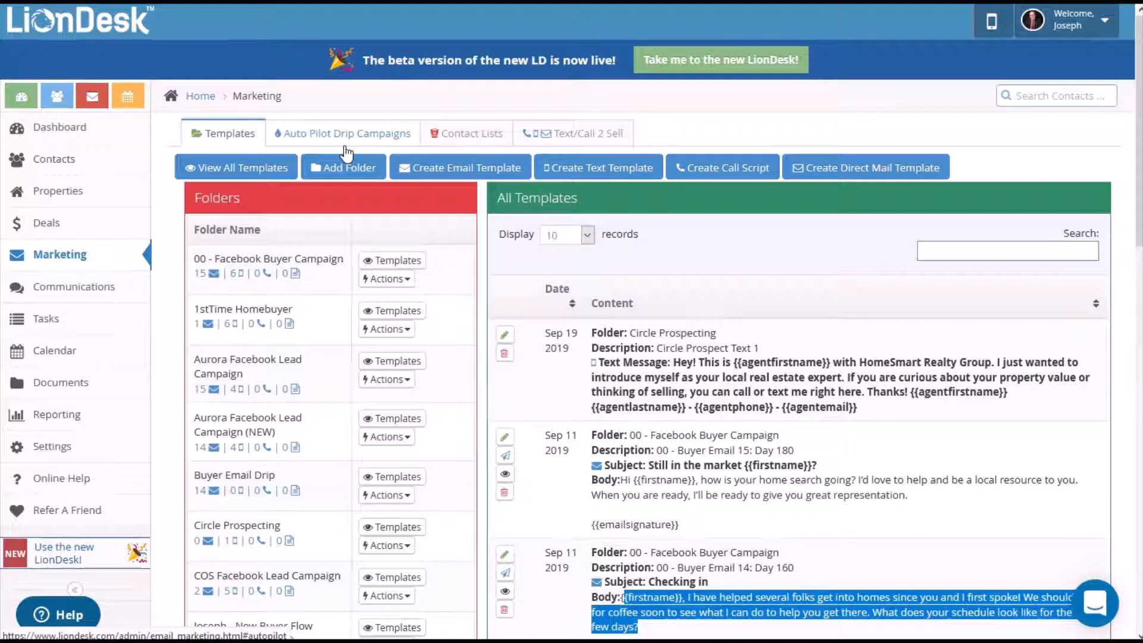
pyautogui.scroll(-4, 506, 284)
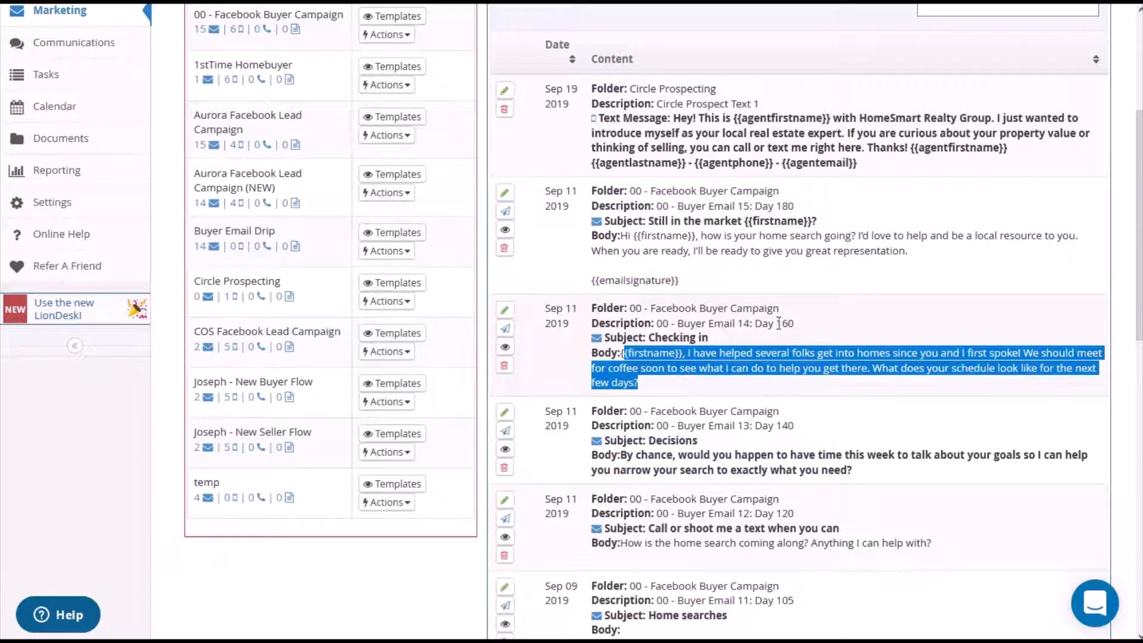
pyautogui.moveTo(738, 324); pyautogui.dragTo(794, 323)
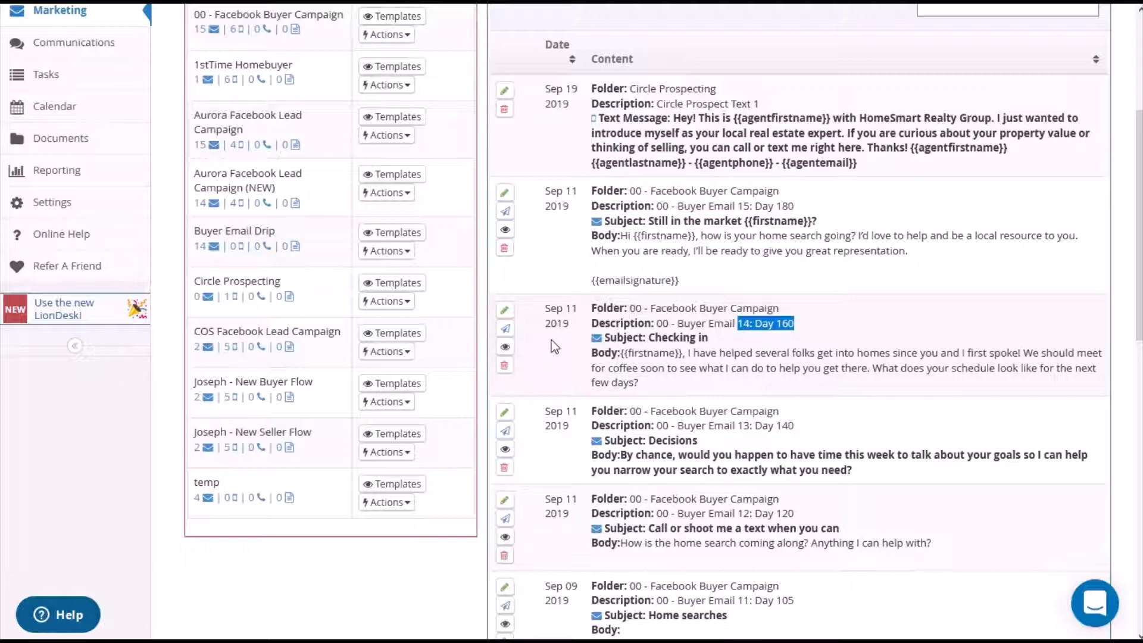
pyautogui.click(615, 357)
pyautogui.moveTo(685, 353); pyautogui.dragTo(658, 323)
pyautogui.click(701, 388)
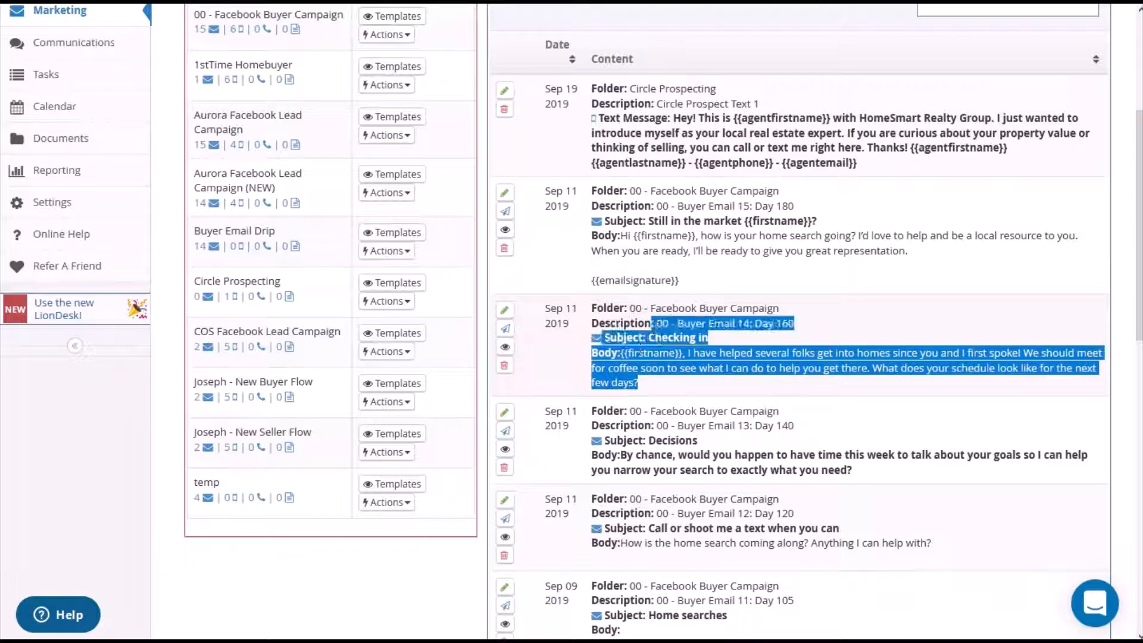
pyautogui.click(653, 364)
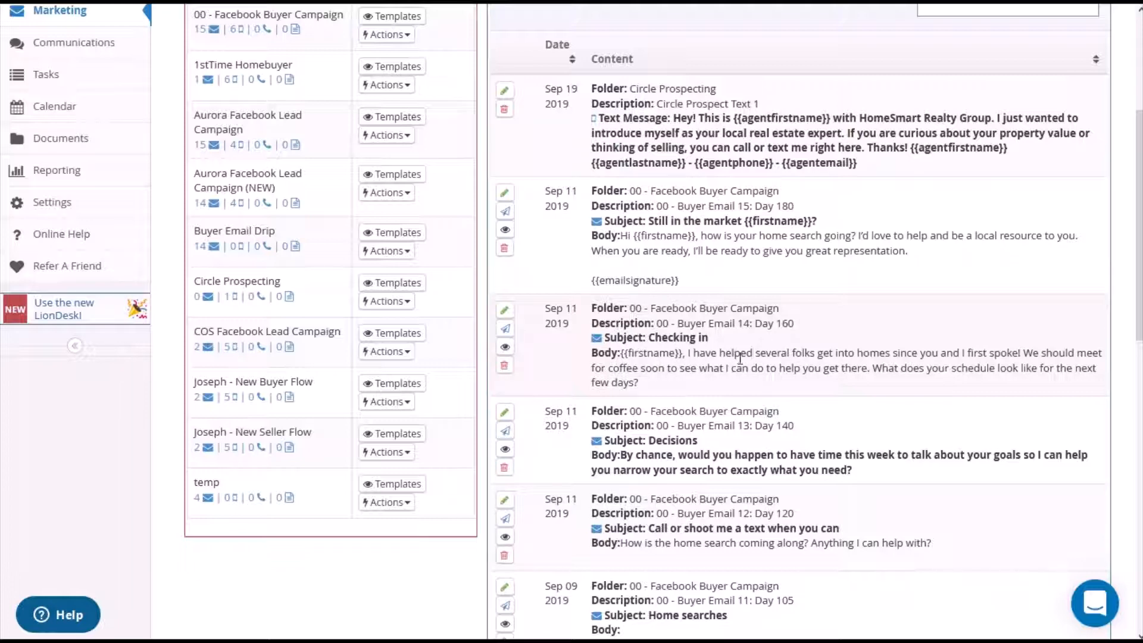
pyautogui.scroll(4, 596, 345)
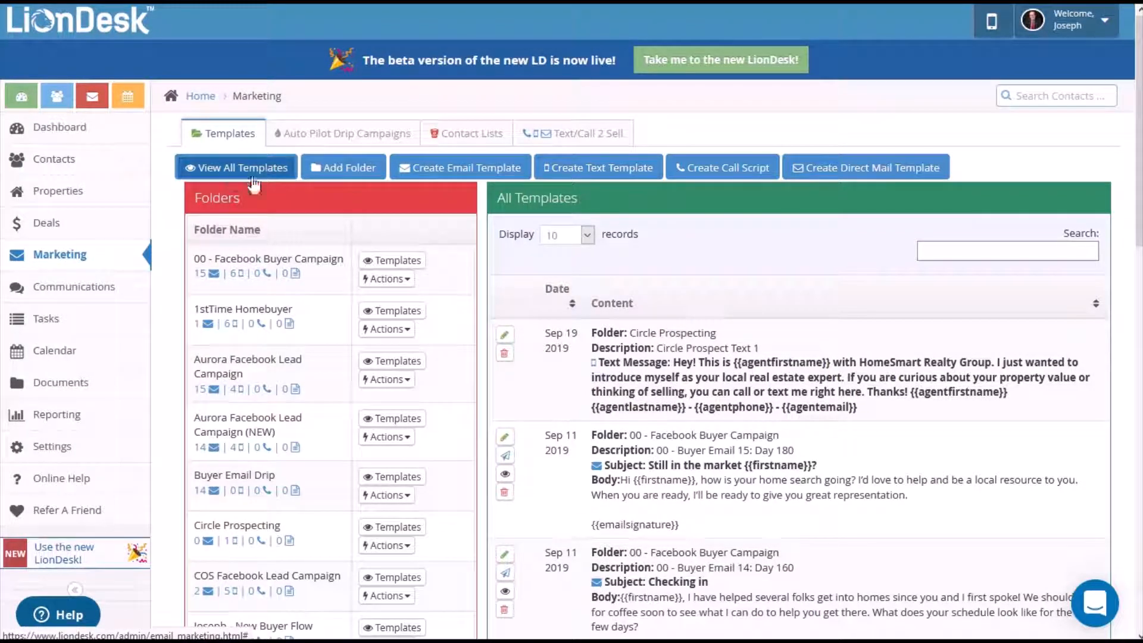
# Start a new template folder and enter the name New Lead Folder - Facebook Buyers.
pyautogui.click(343, 168)
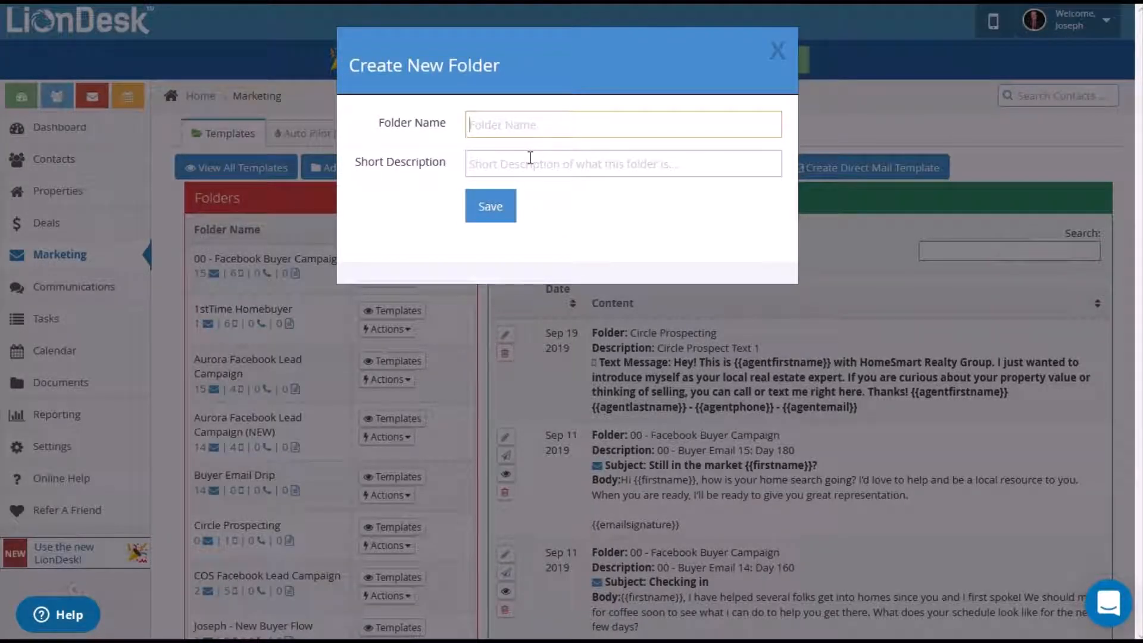
pyautogui.write('New F')
pyautogui.press('BackSpace')
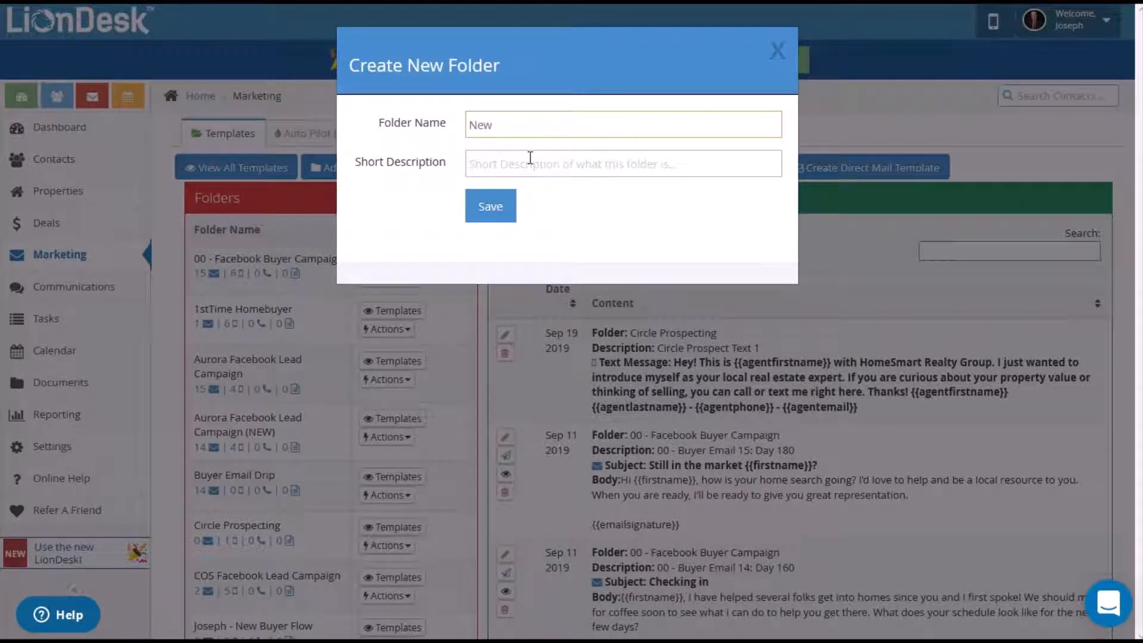
pyautogui.write('Lead Folder - Buyers')
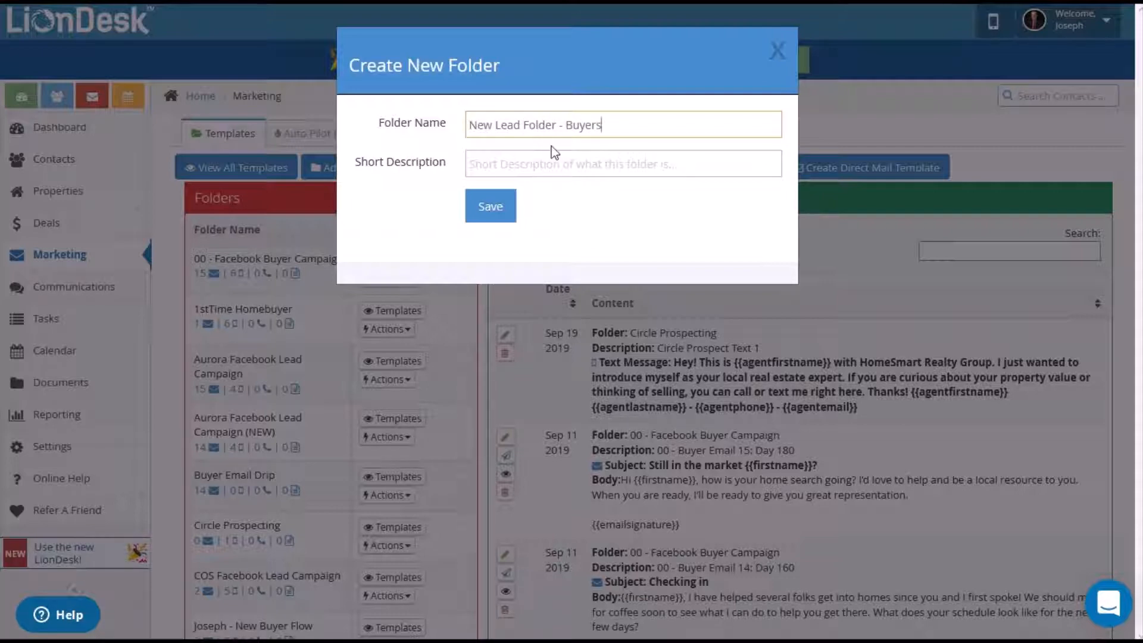
pyautogui.click(565, 127)
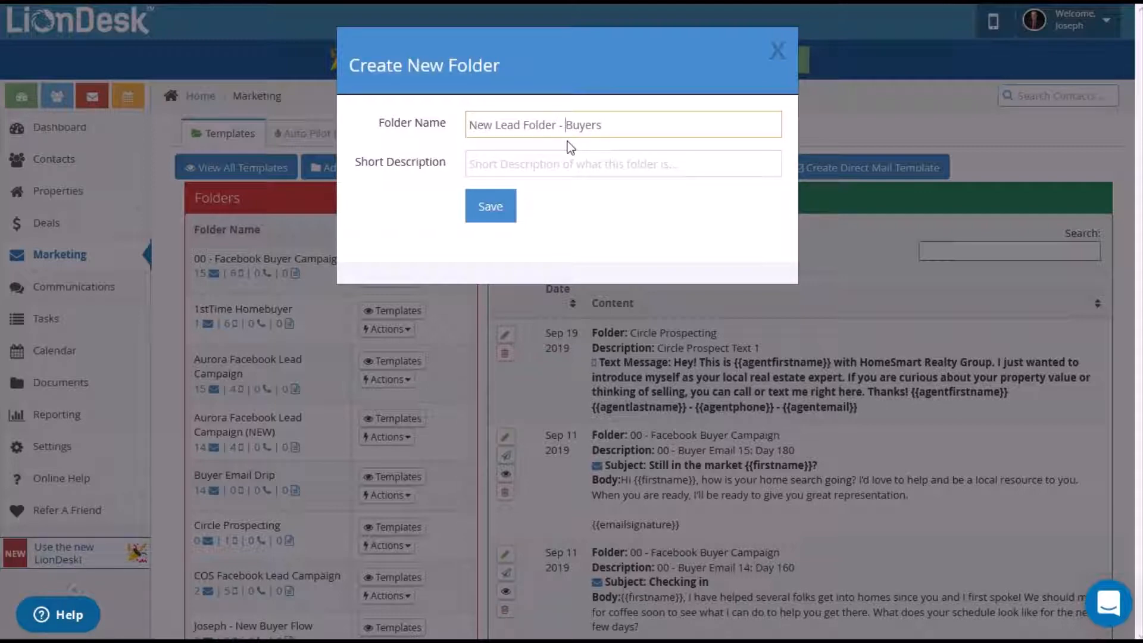
pyautogui.write('Facebook')
pyautogui.click(678, 122)
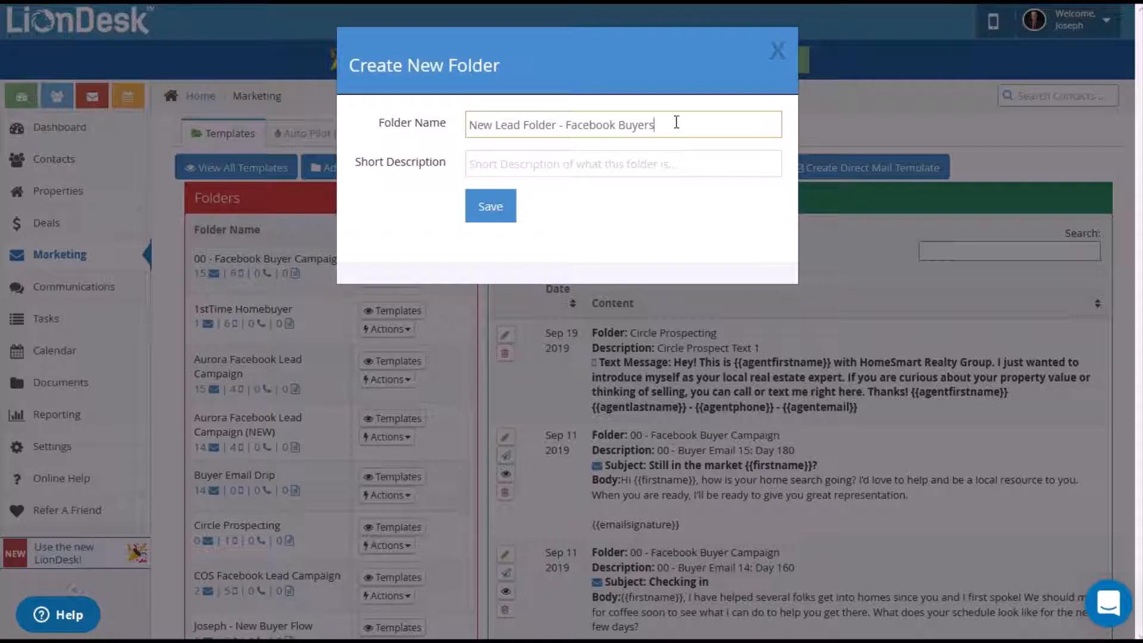
# Change the new folder's name to Facebook Buyers Lead and save it with the short description left blank.
pyautogui.click(556, 124)
pyautogui.press('Delete')
pyautogui.press('Delete')
pyautogui.moveTo(560, 125); pyautogui.dragTo(312, 122)
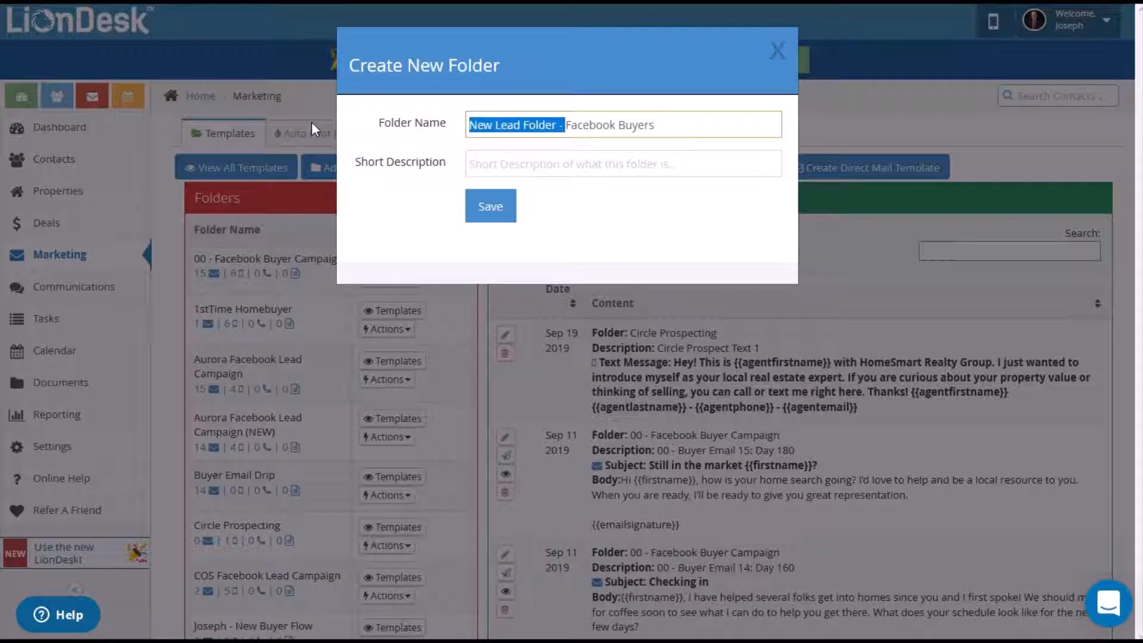
pyautogui.press('BackSpace')
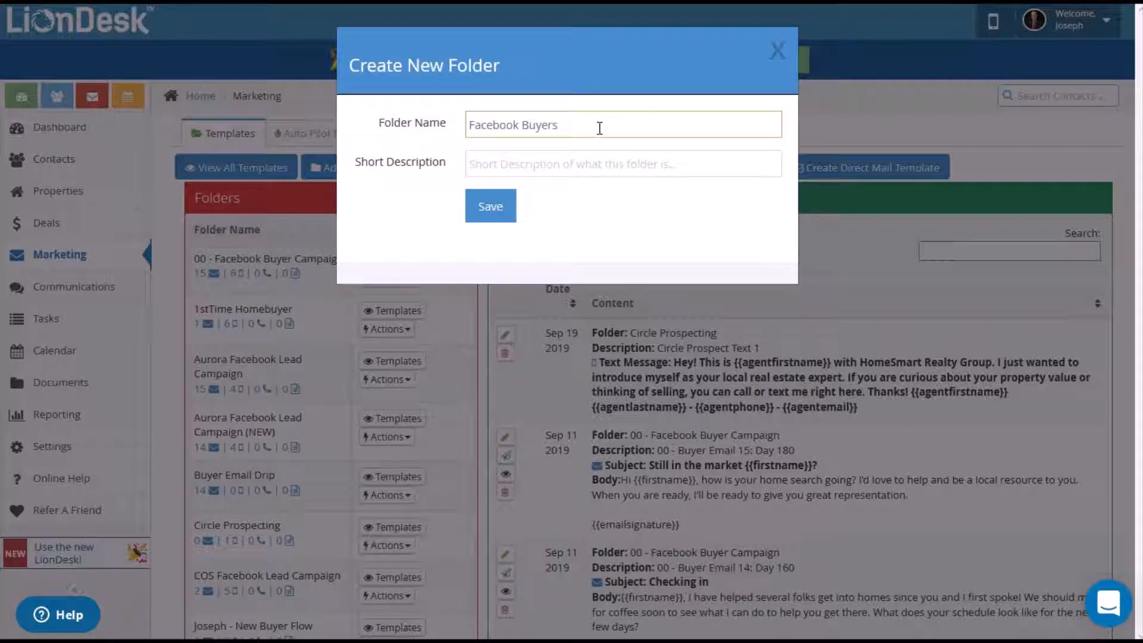
pyautogui.write('Lead')
pyautogui.click(558, 156)
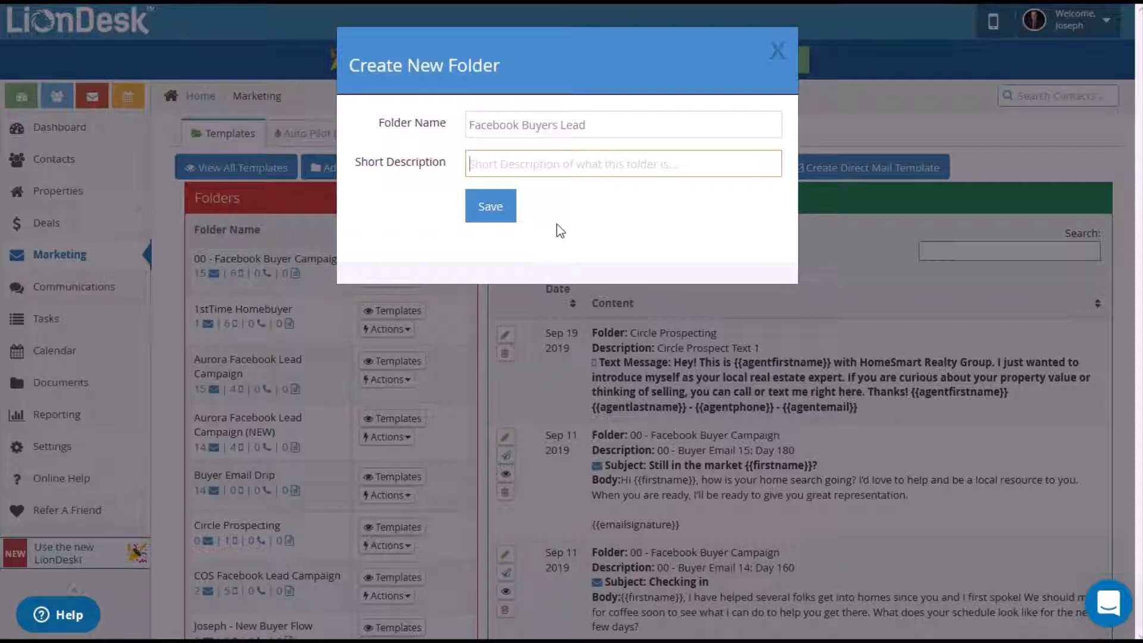
pyautogui.click(499, 216)
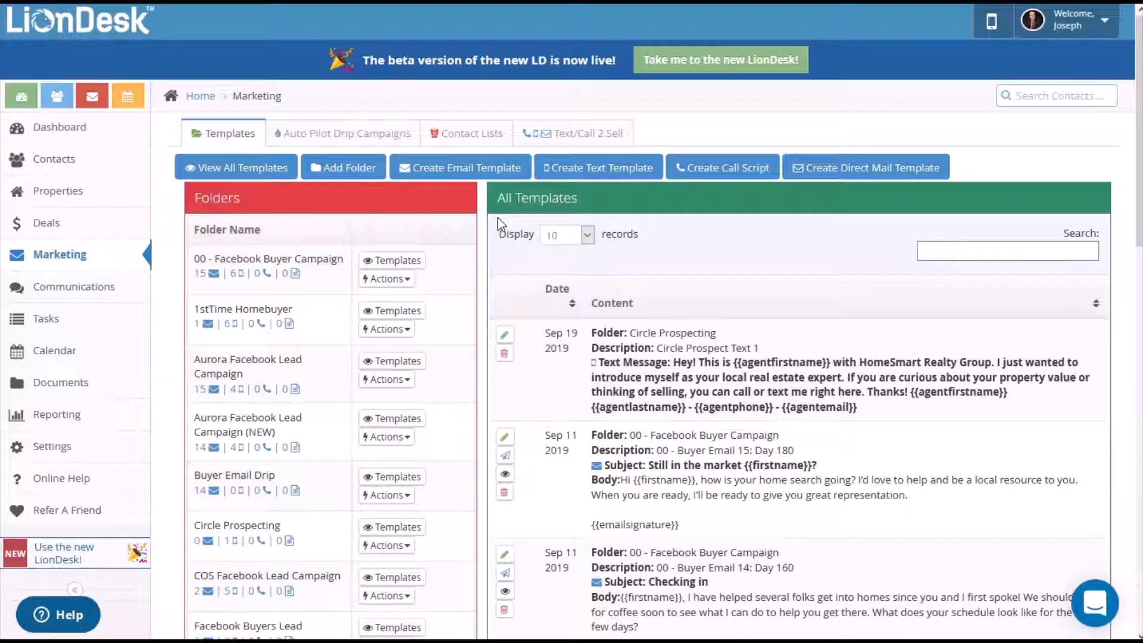
# Display the templates stored in the second Facebook Buyers Lead folder and review the folder list.
pyautogui.scroll(-4, 351, 417)
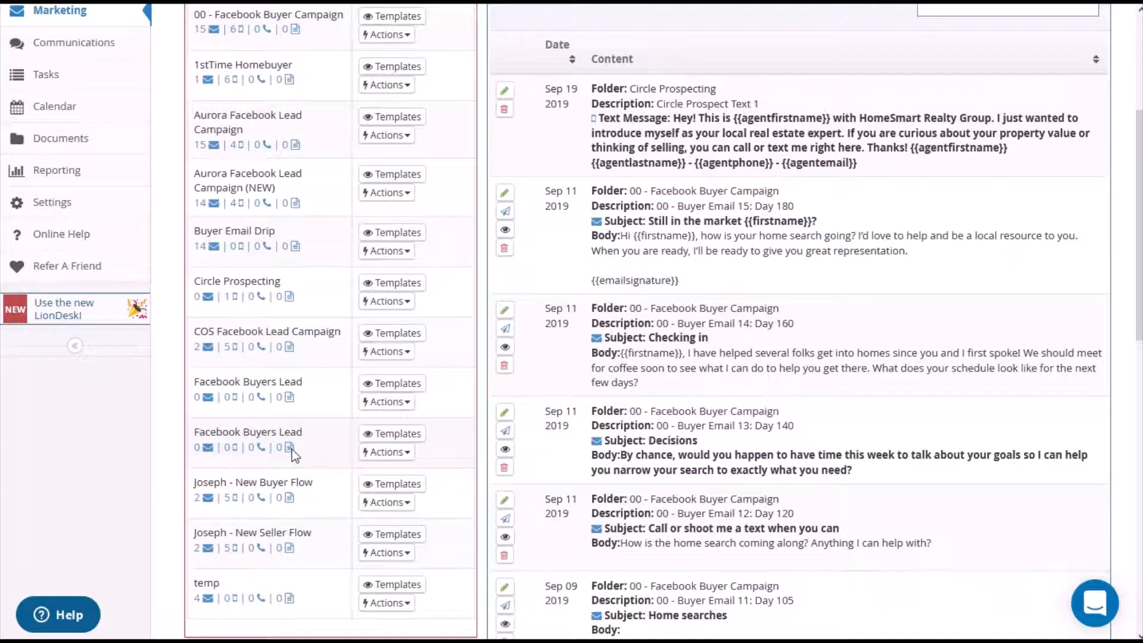
pyautogui.click(394, 435)
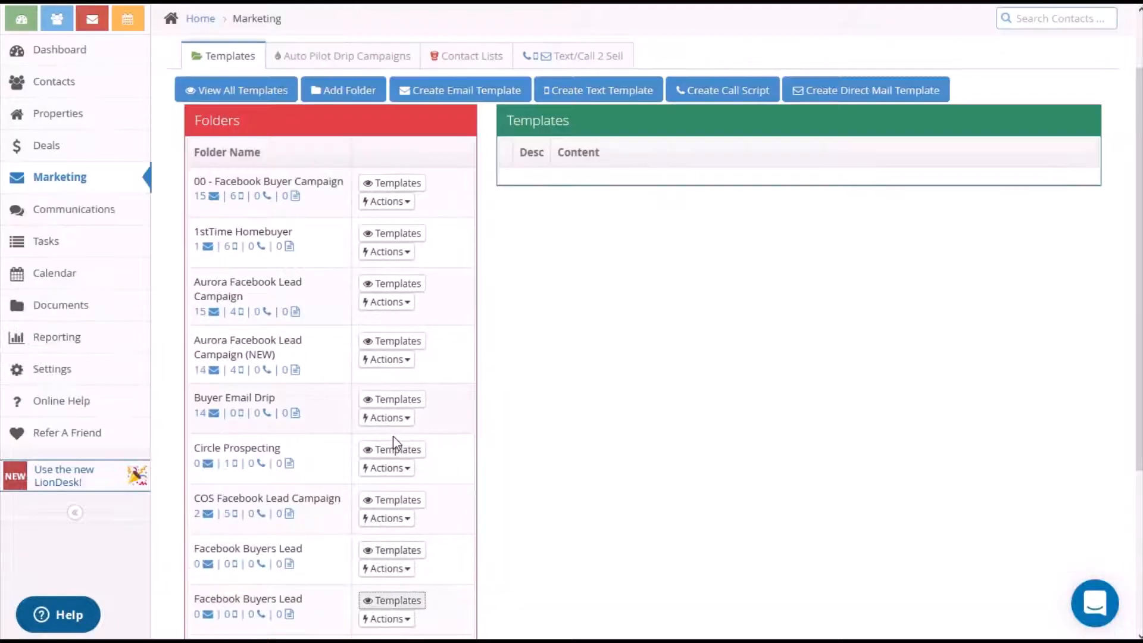
pyautogui.scroll(-3, 305, 486)
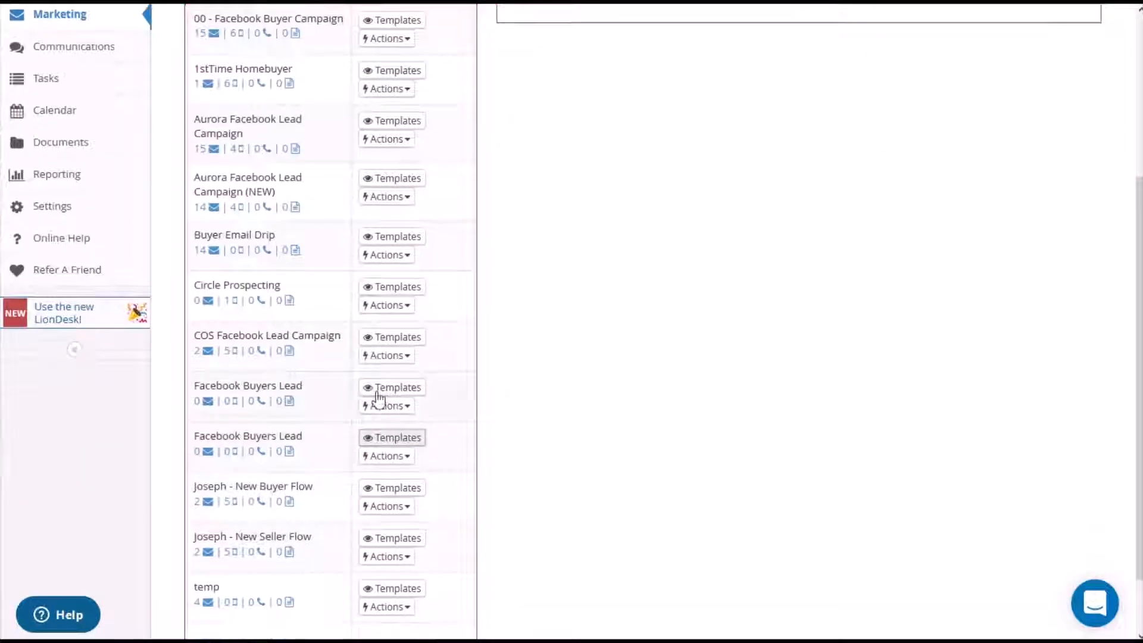
pyautogui.scroll(4, 620, 284)
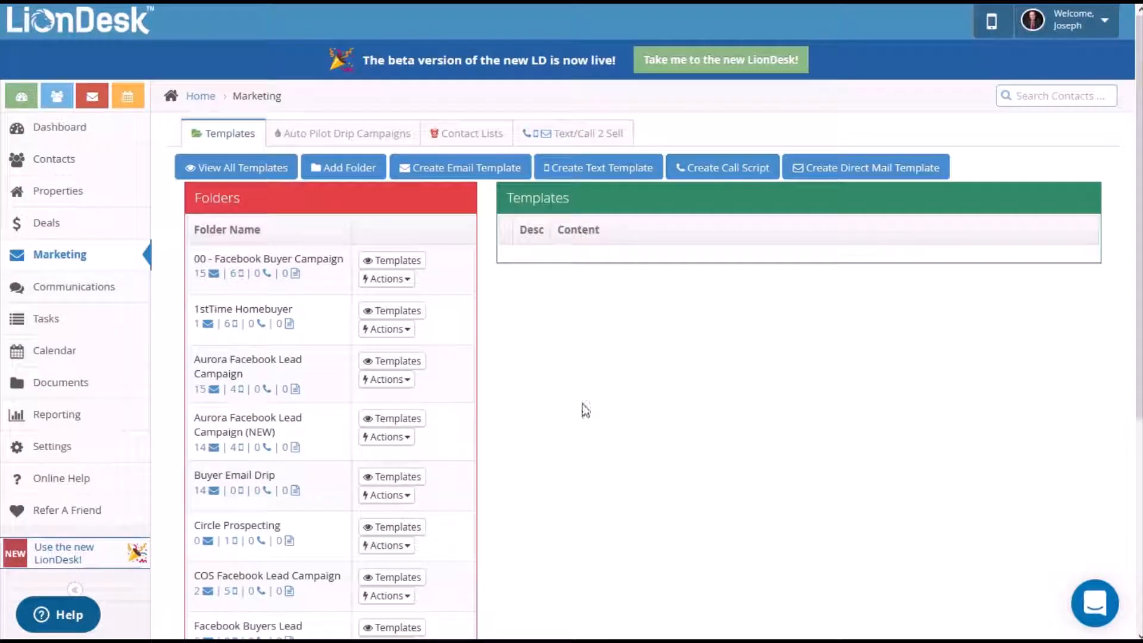
pyautogui.scroll(-1, 538, 470)
pyautogui.scroll(-4, 551, 472)
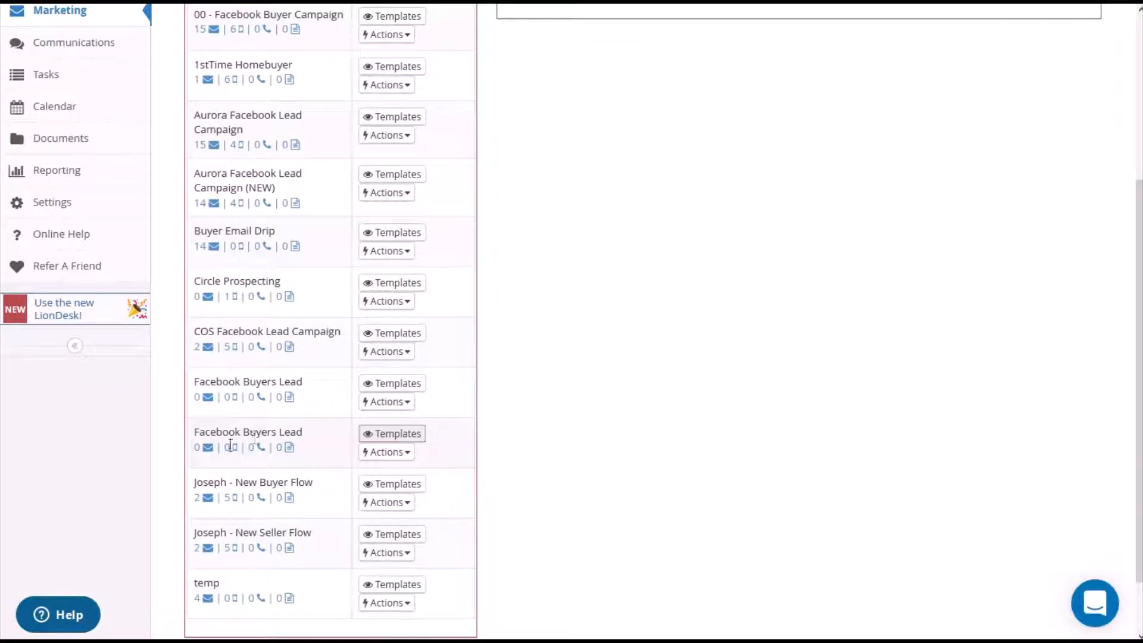
# Check the actions available for the second Facebook Buyers Lead folder without applying any, and return to the template creation options.
pyautogui.click(390, 454)
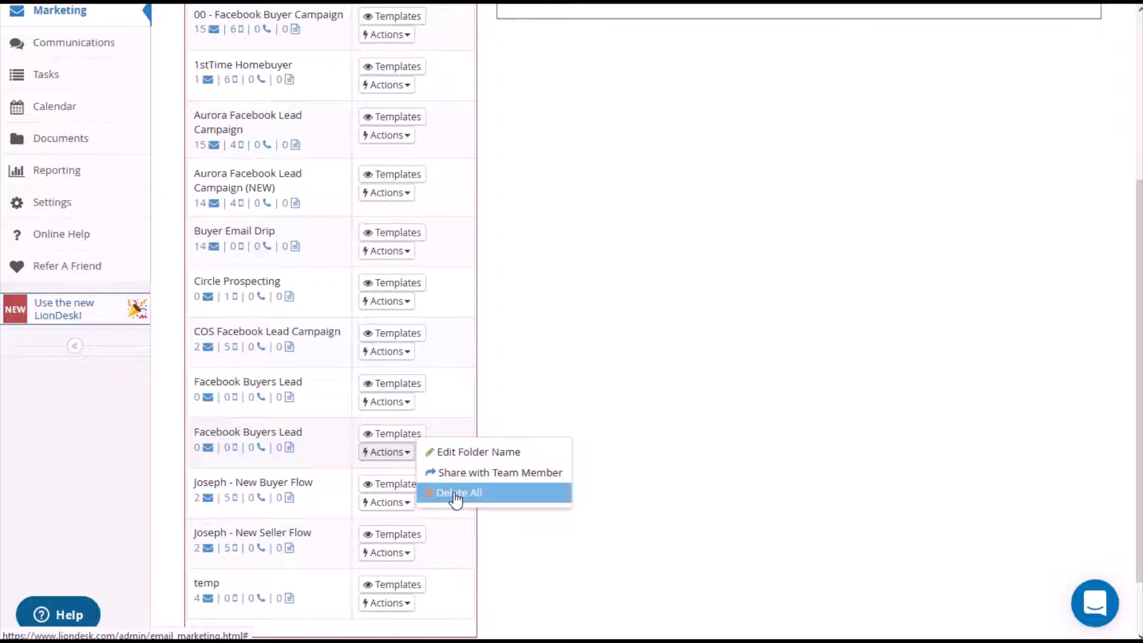
pyautogui.click(527, 322)
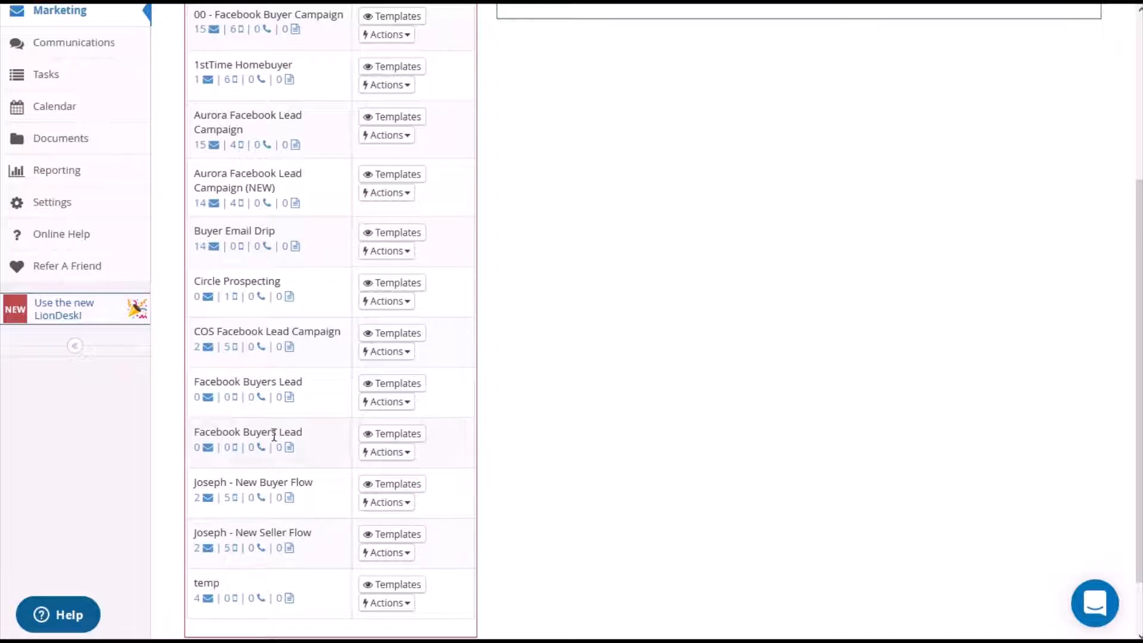
pyautogui.moveTo(200, 433); pyautogui.dragTo(310, 436)
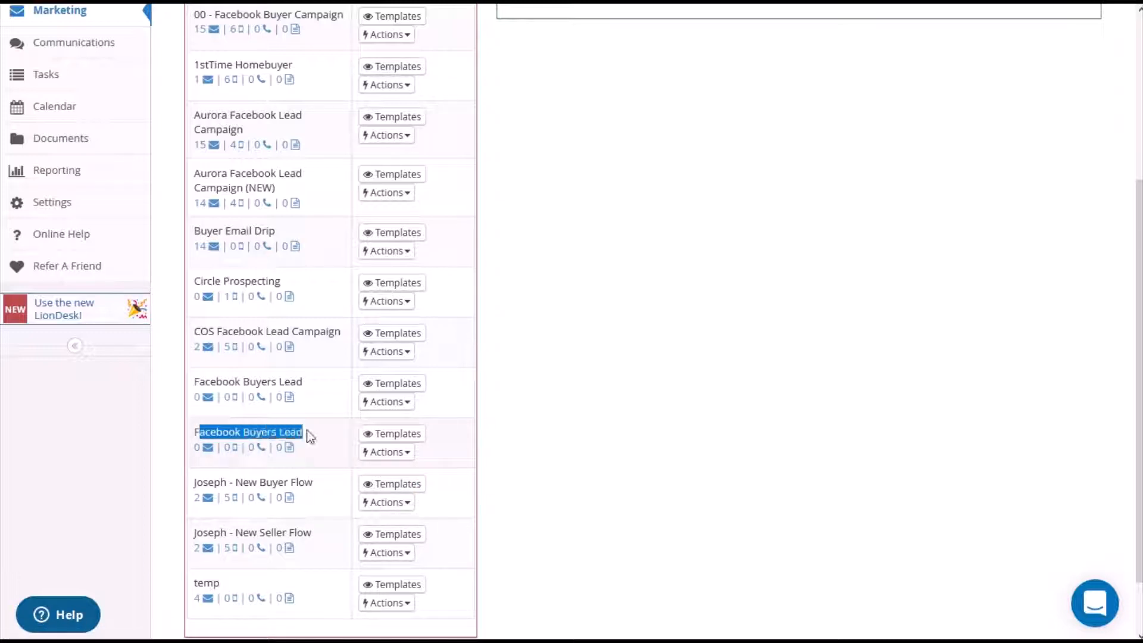
pyautogui.click(263, 442)
pyautogui.scroll(5, 453, 439)
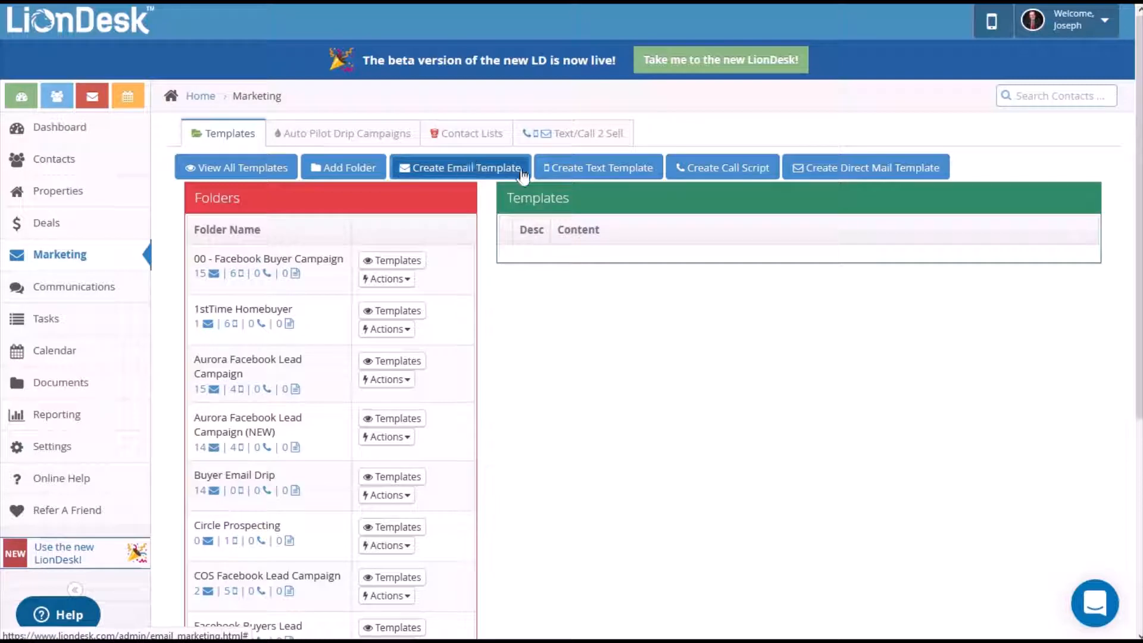
# Start a new text template with the short description FB Buyer lead text 1.
pyautogui.click(576, 174)
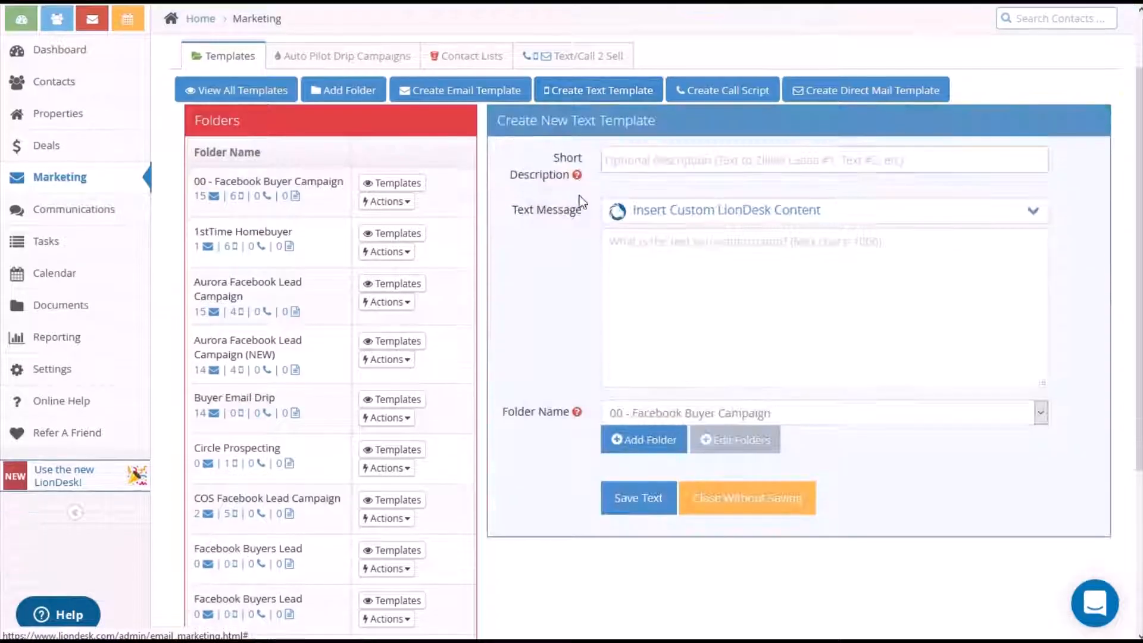
pyautogui.click(650, 168)
pyautogui.write('F')
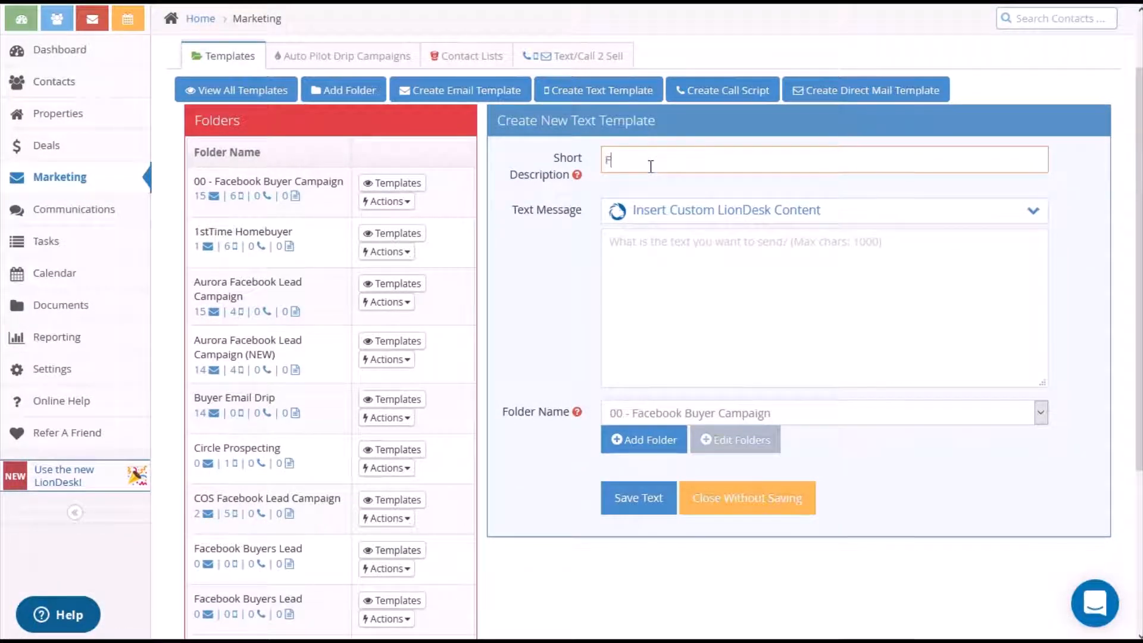
pyautogui.write('B Buyer lead text 1')
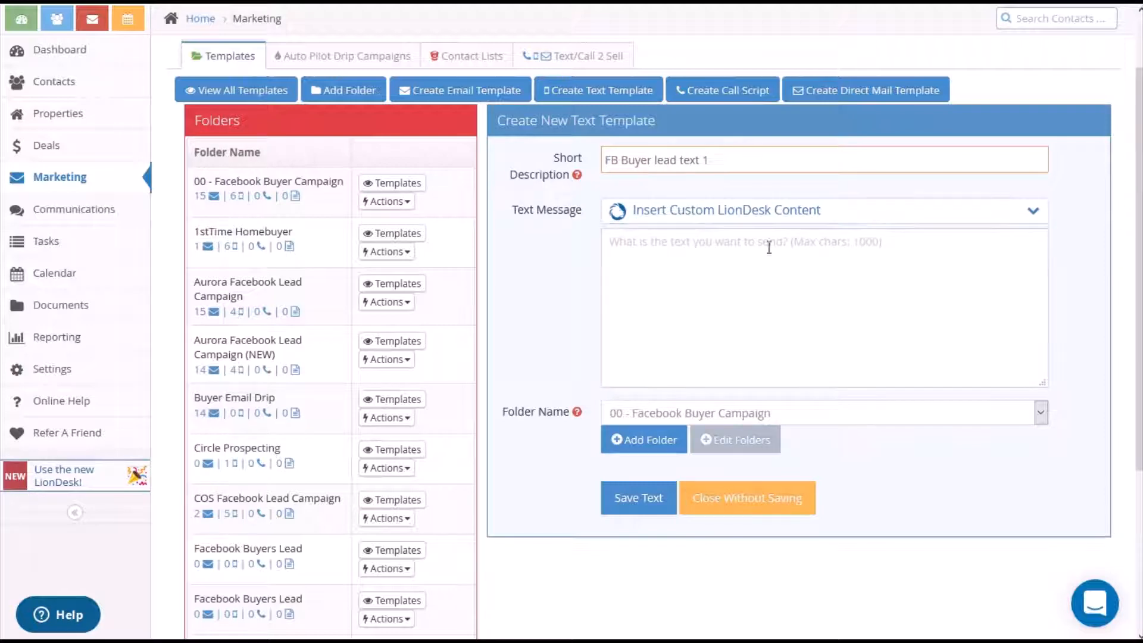
# Begin the text message with "Hi there" followed by the Contact First Name variable.
pyautogui.click(702, 263)
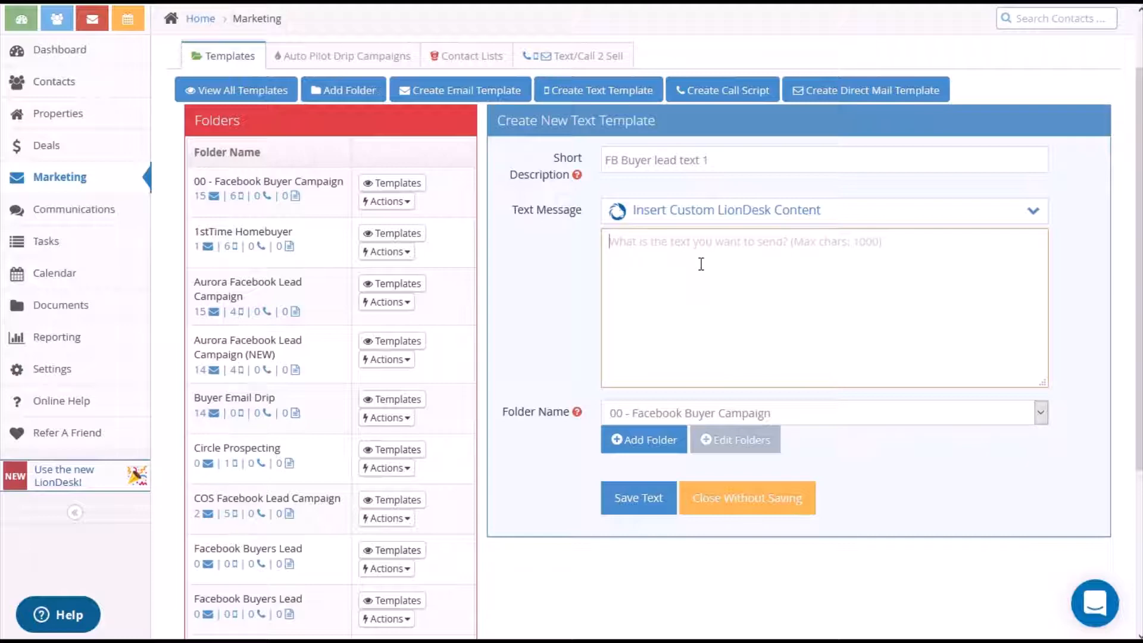
pyautogui.write('Hi there')
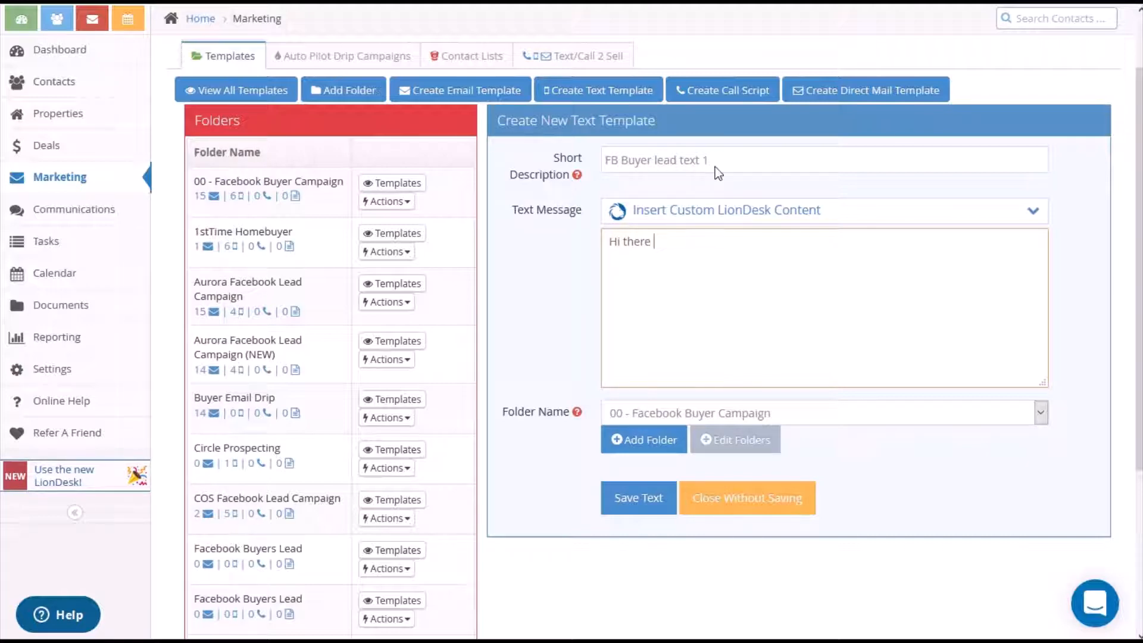
pyautogui.click(732, 214)
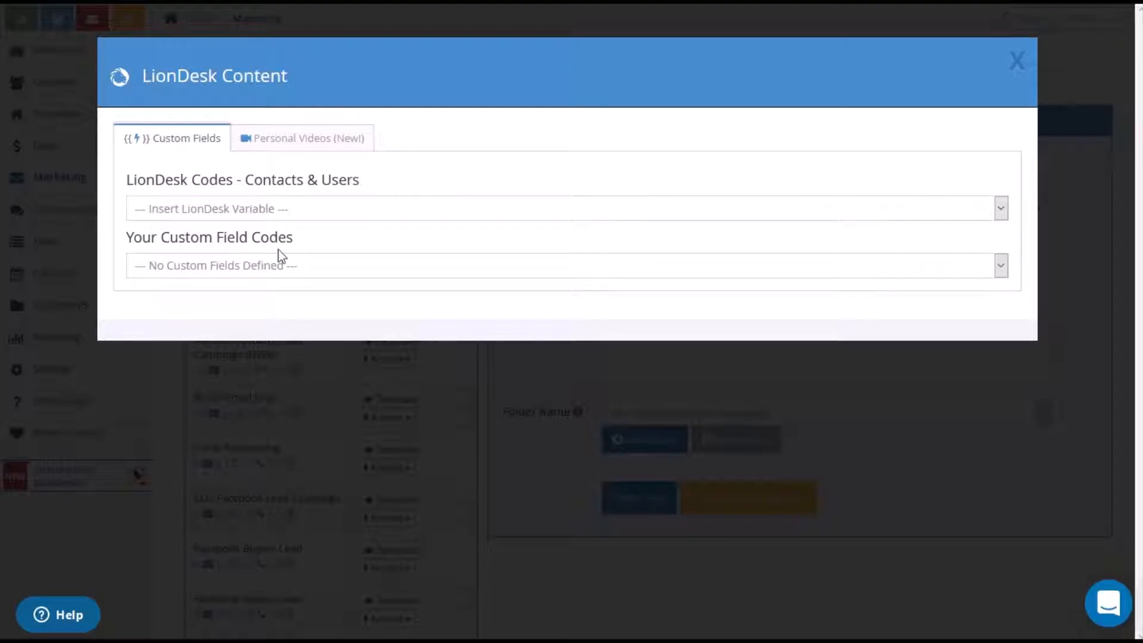
pyautogui.click(314, 275)
pyautogui.click(295, 271)
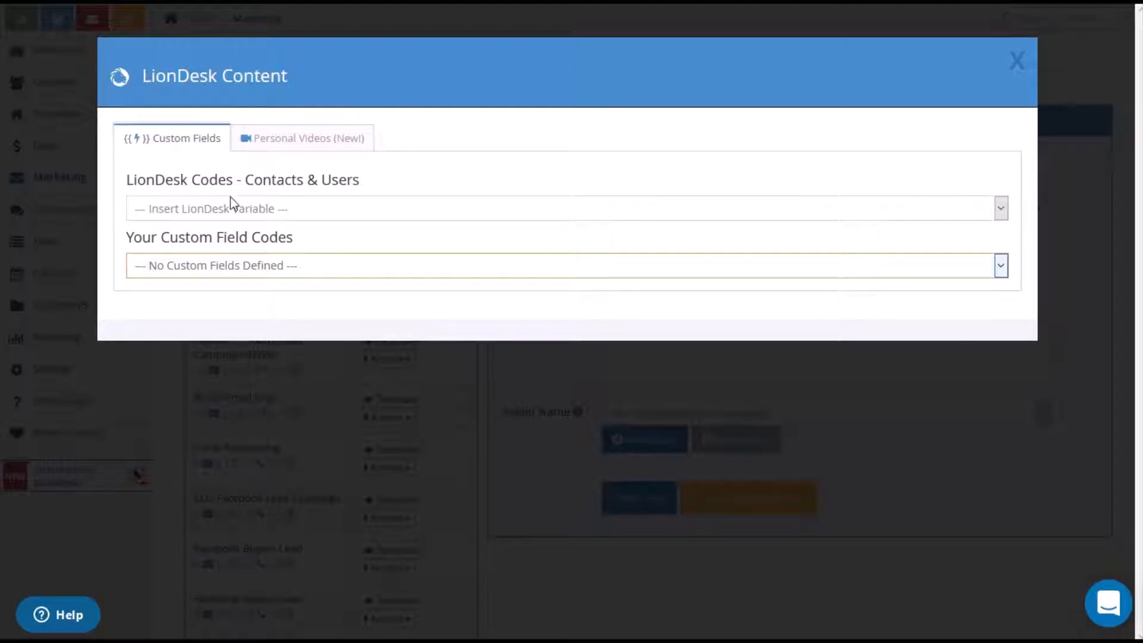
pyautogui.click(254, 214)
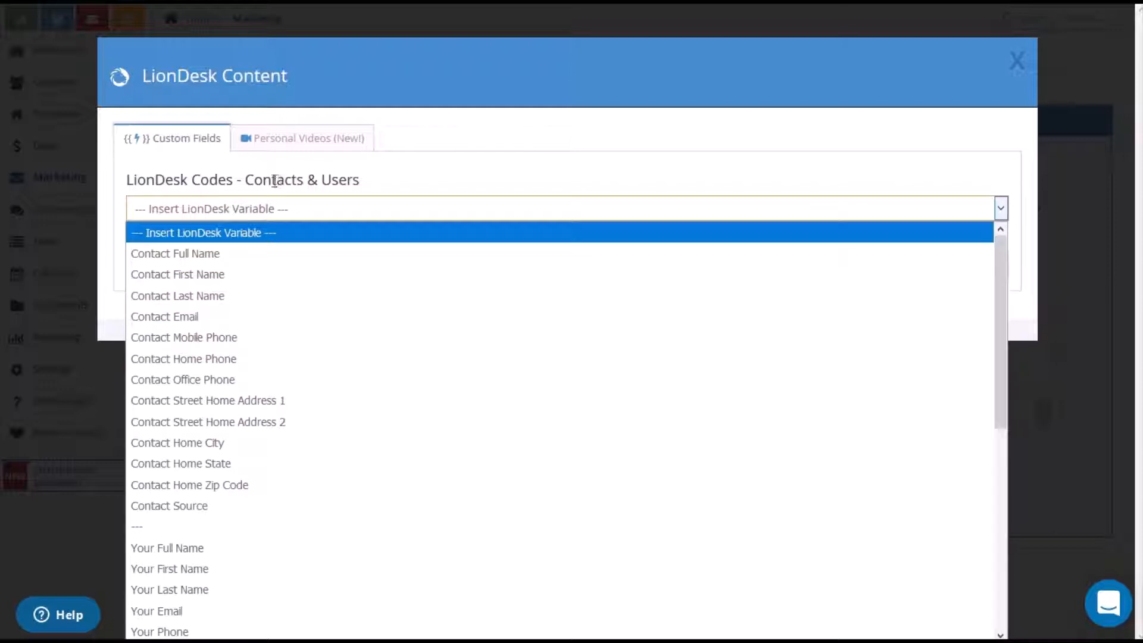
pyautogui.click(194, 278)
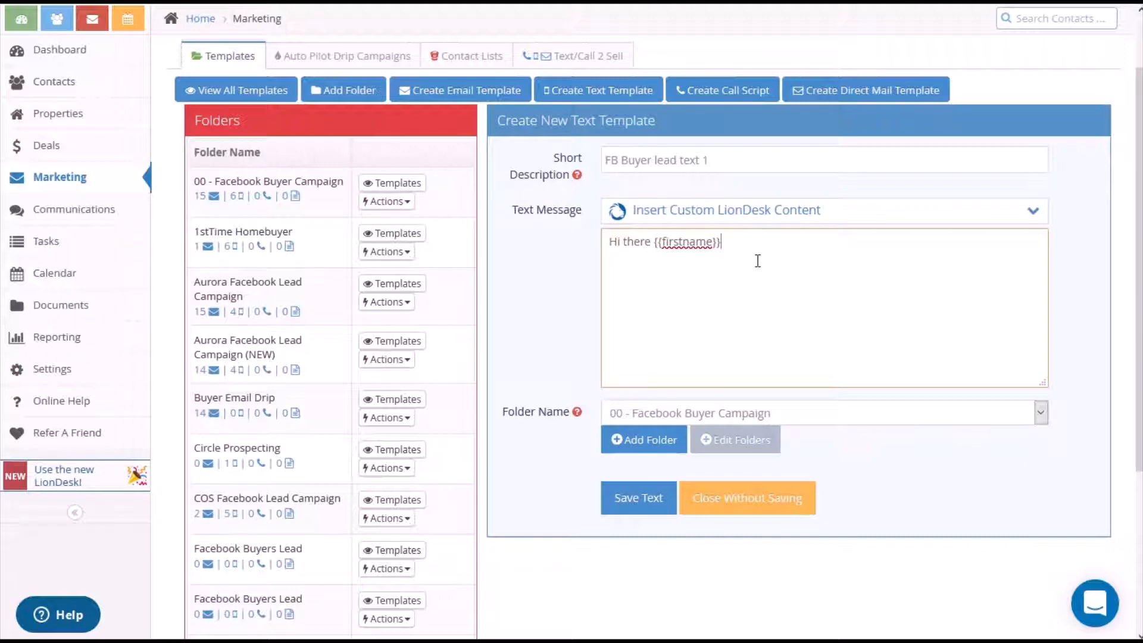
# Continue the message after the first-name variable with ", thank you for requesting more information about the first time homebuyer programs".
pyautogui.write(', Than')
pyautogui.press('BackSpace')
pyautogui.press('BackSpace')
pyautogui.press('BackSpace')
pyautogui.press('BackSpace')
pyautogui.write('thank you for requesting more')
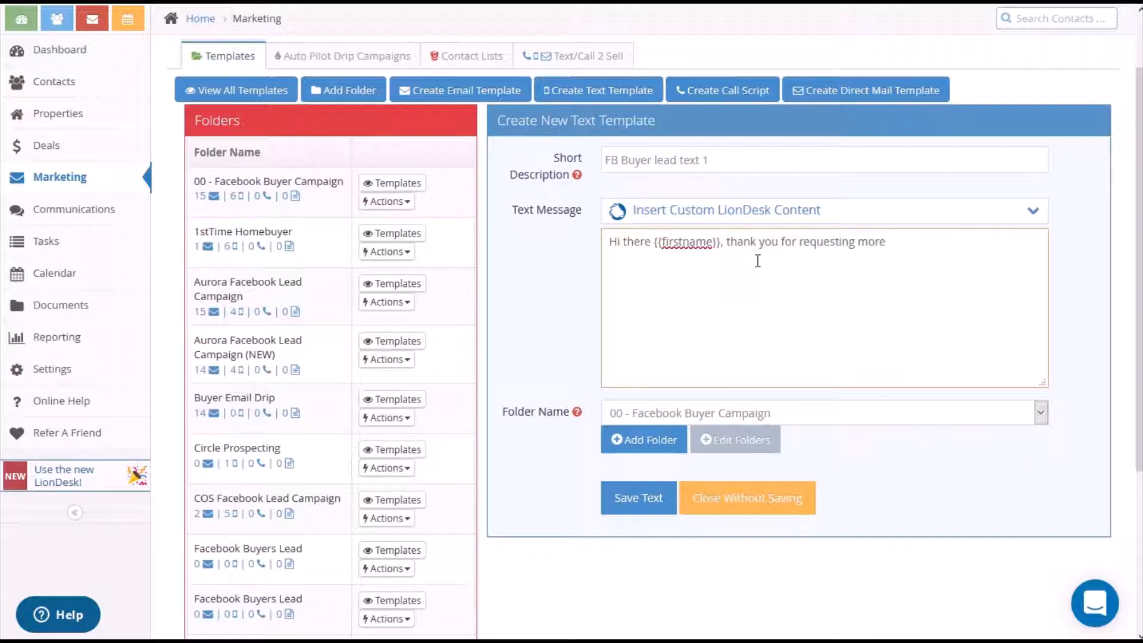
pyautogui.write(' information about the first')
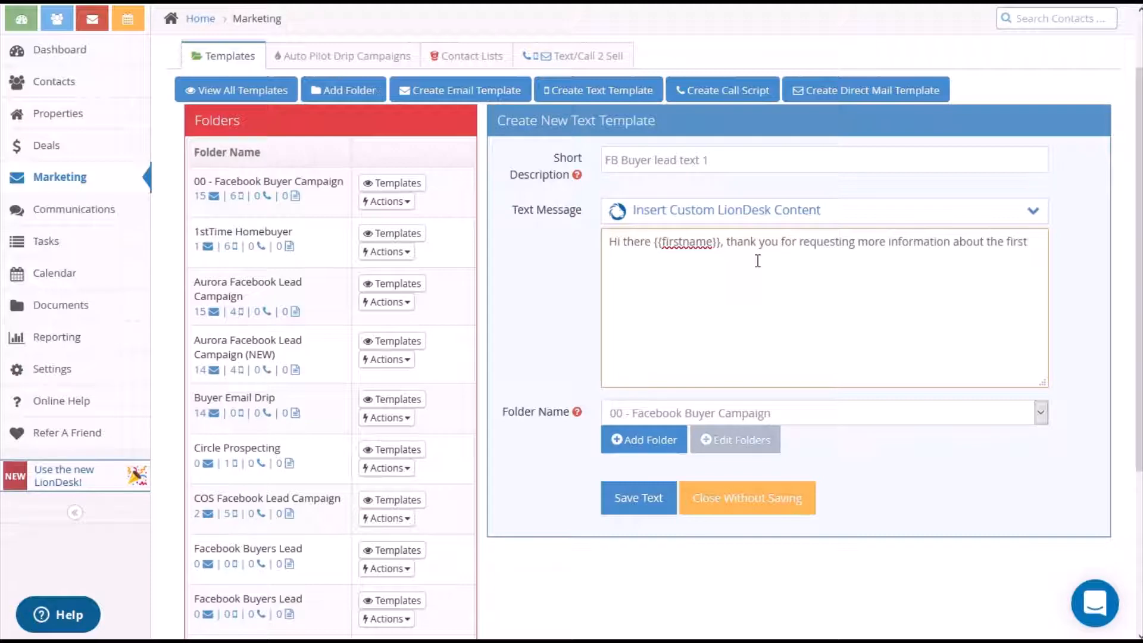
pyautogui.write(' time homebuyer programs')
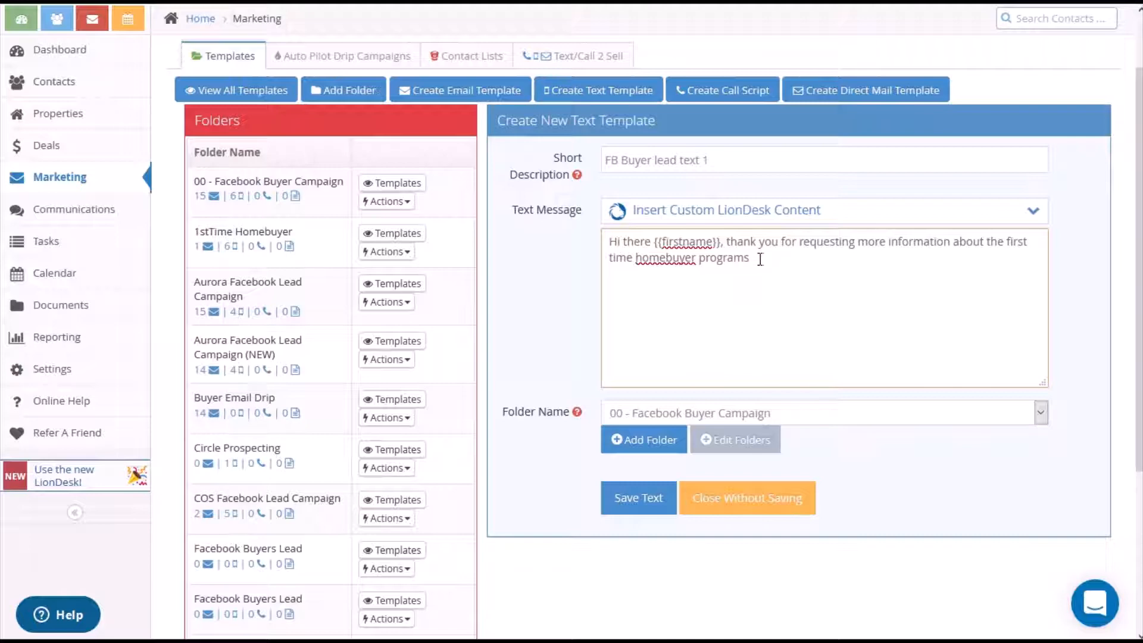
# Replace "first time homebuyer programs" in the message with "4 bedroom home for sale in Colorado Springs".
pyautogui.moveTo(760, 258); pyautogui.dragTo(556, 272)
pyautogui.moveTo(821, 271); pyautogui.dragTo(1006, 238)
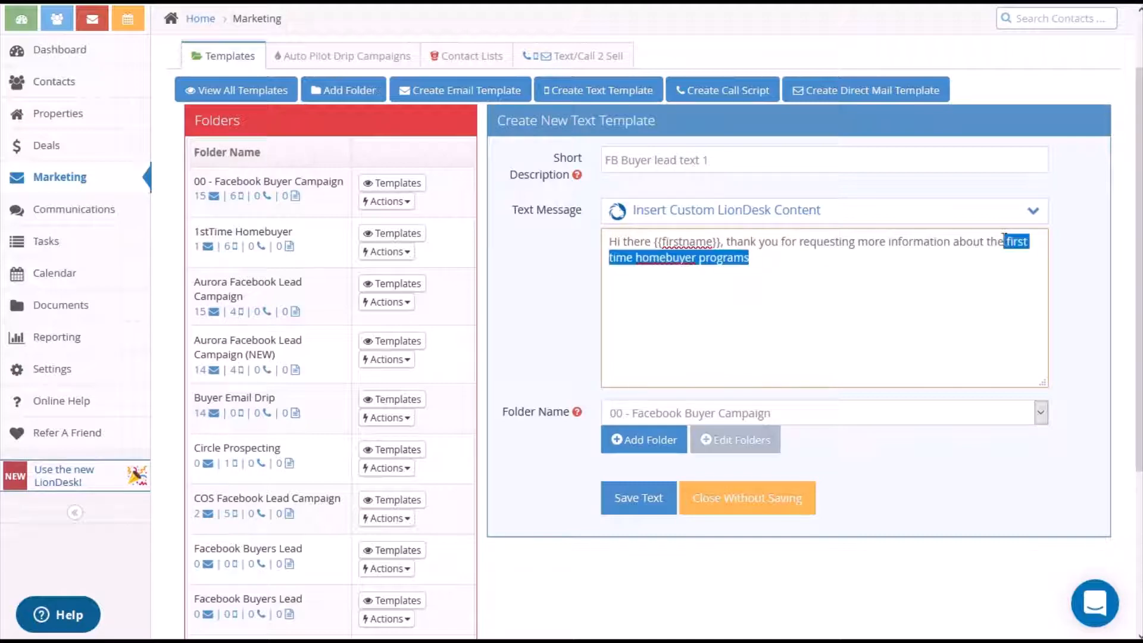
pyautogui.press('BackSpace')
pyautogui.press('BackSpace')
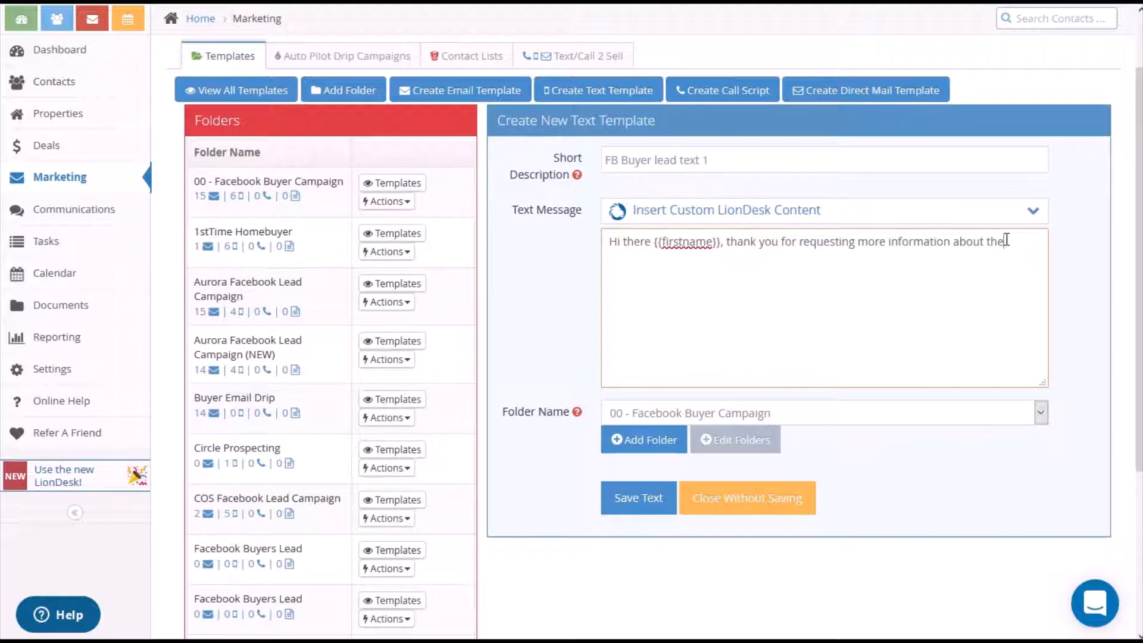
pyautogui.write('e.')
pyautogui.write(' bedro')
pyautogui.write('om home for')
pyautogui.write(' sale')
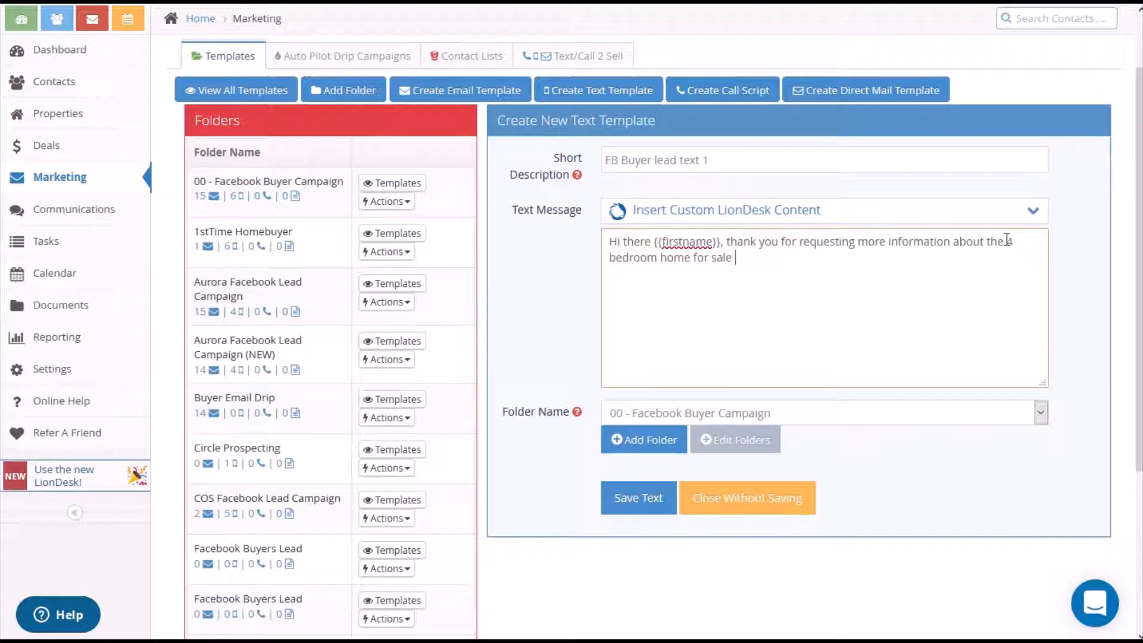
pyautogui.write(' in Colorado Springs')
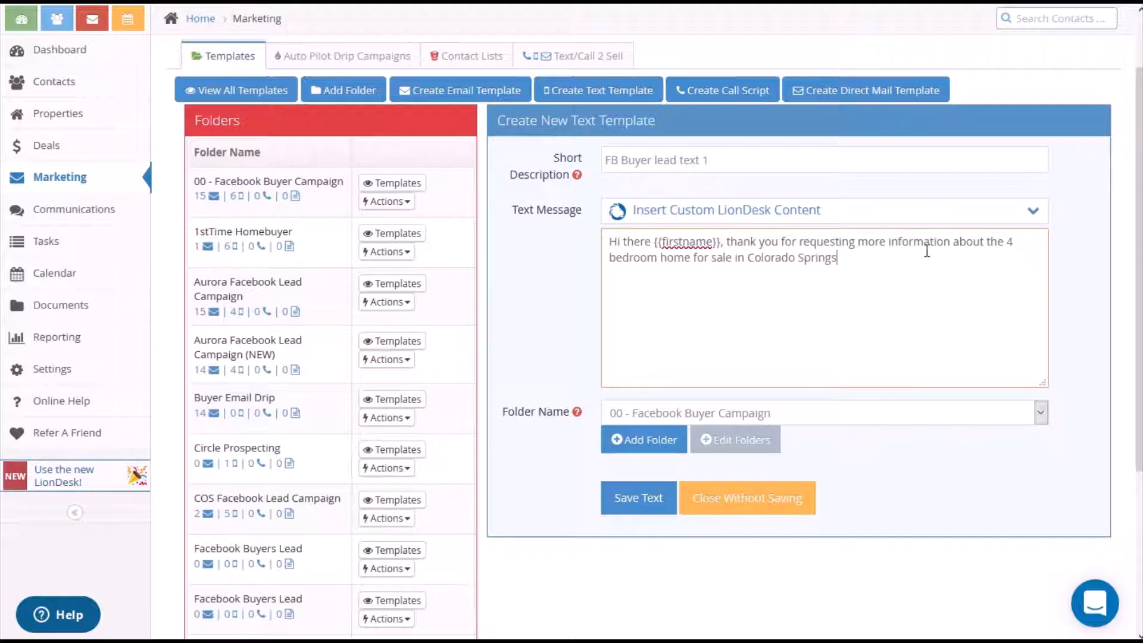
# Replace the message wording after "about the" with "home- I just emailed you the brochure!".
pyautogui.moveTo(927, 251); pyautogui.dragTo(1011, 249)
pyautogui.press('BackSpace')
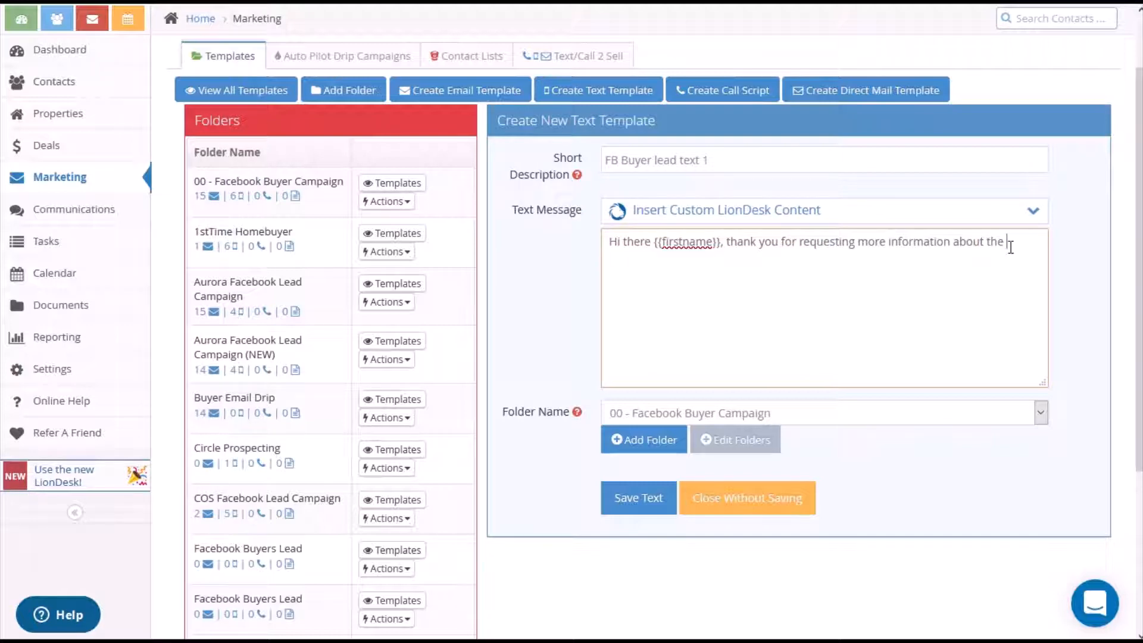
pyautogui.write('home- I just emailed you the brochure!')
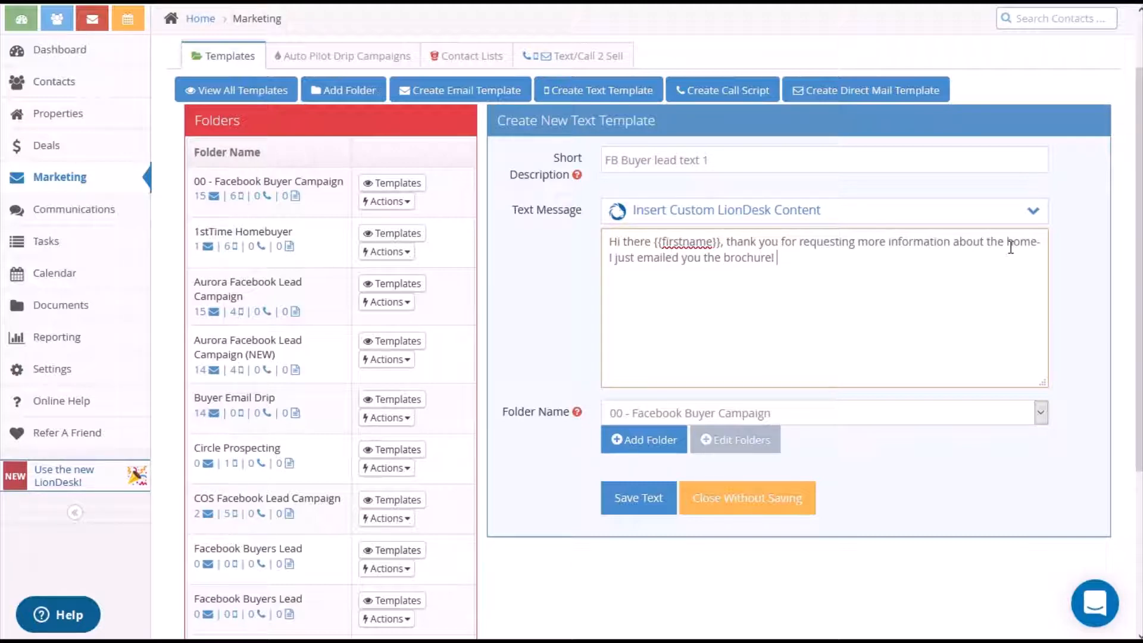
# Add the question "Are you thinking of making a move in the next year or so?" to the end of the message.
pyautogui.write(' When')
pyautogui.press('BackSpace')
pyautogui.press('BackSpace')
pyautogui.press('BackSpace')
pyautogui.press('BackSpace')
pyautogui.press('BackSpace')
pyautogui.write('Are you thinking of making the')
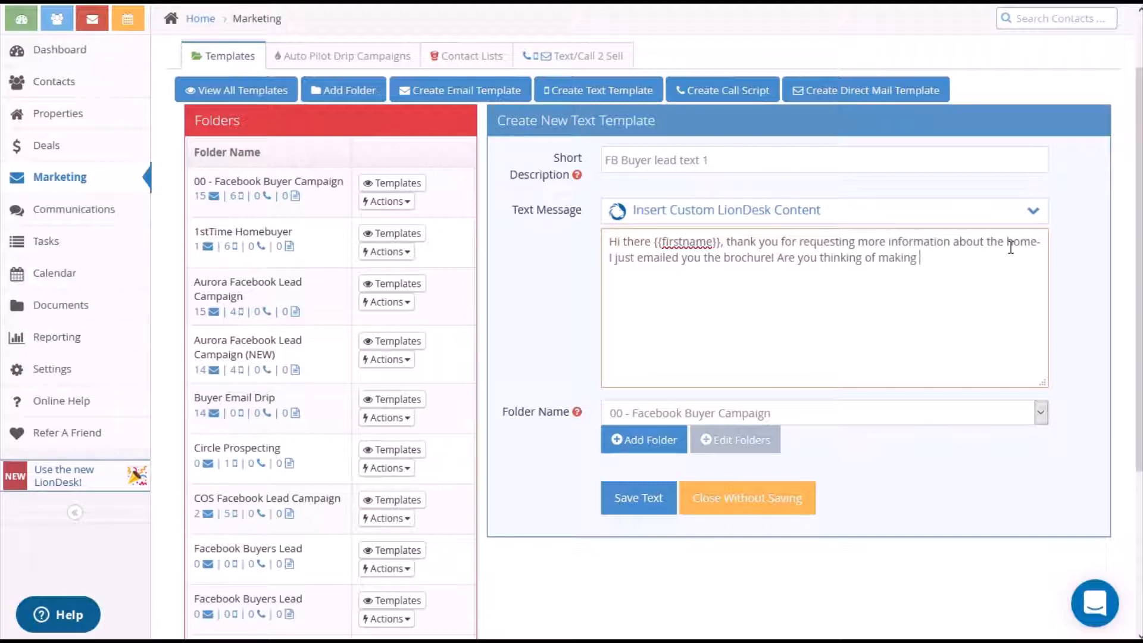
pyautogui.press('BackSpace')
pyautogui.press('BackSpace')
pyautogui.press('BackSpace')
pyautogui.press('BackSpace')
pyautogui.write('a move in the next year or so')
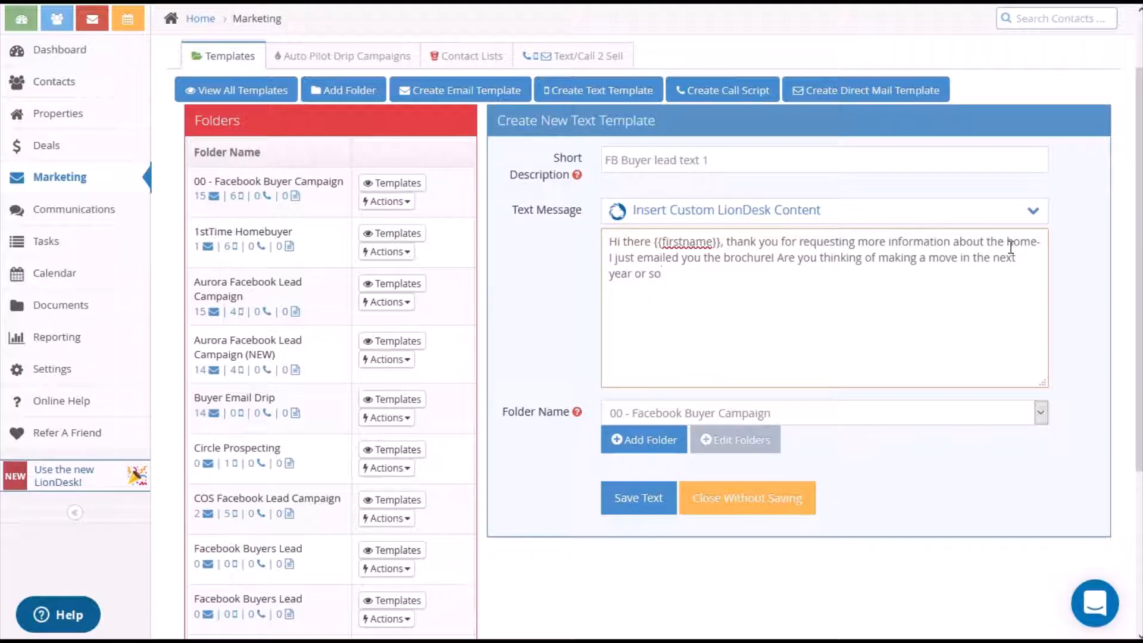
pyautogui.write('!')
pyautogui.press('BackSpace')
pyautogui.write('?')
# Close the message with "Thanks," and the variables for the agent's first and last name, followed by a dash.
pyautogui.write('Thanks,')
pyautogui.write('Joseph')
pyautogui.doubleClick(735, 274)
pyautogui.press('BackSpace')
pyautogui.click(708, 212)
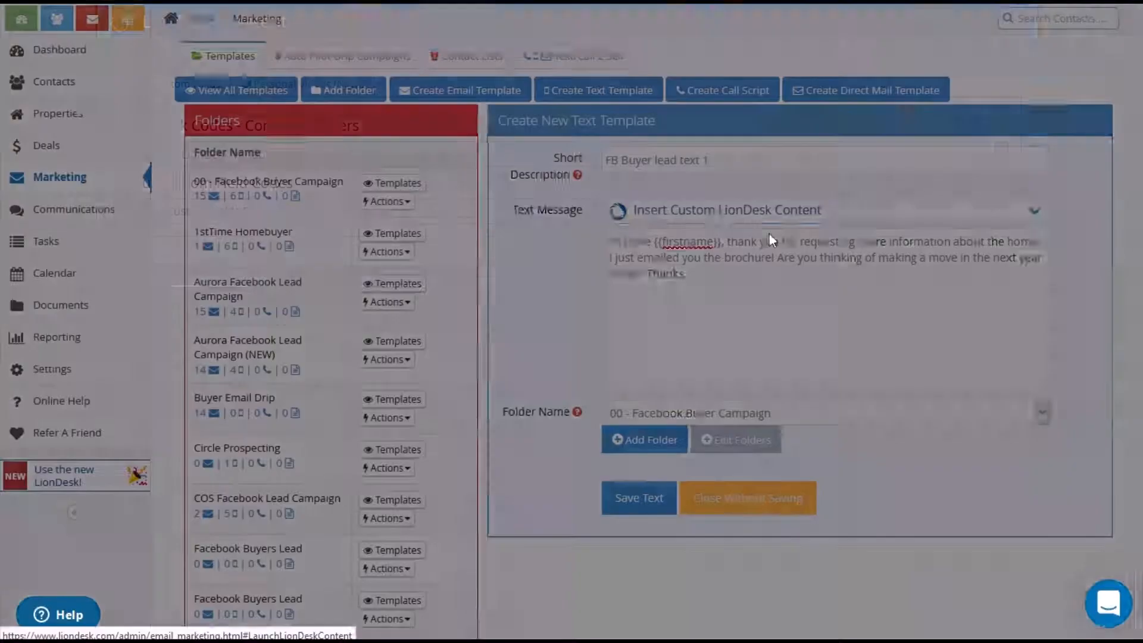
pyautogui.click(384, 207)
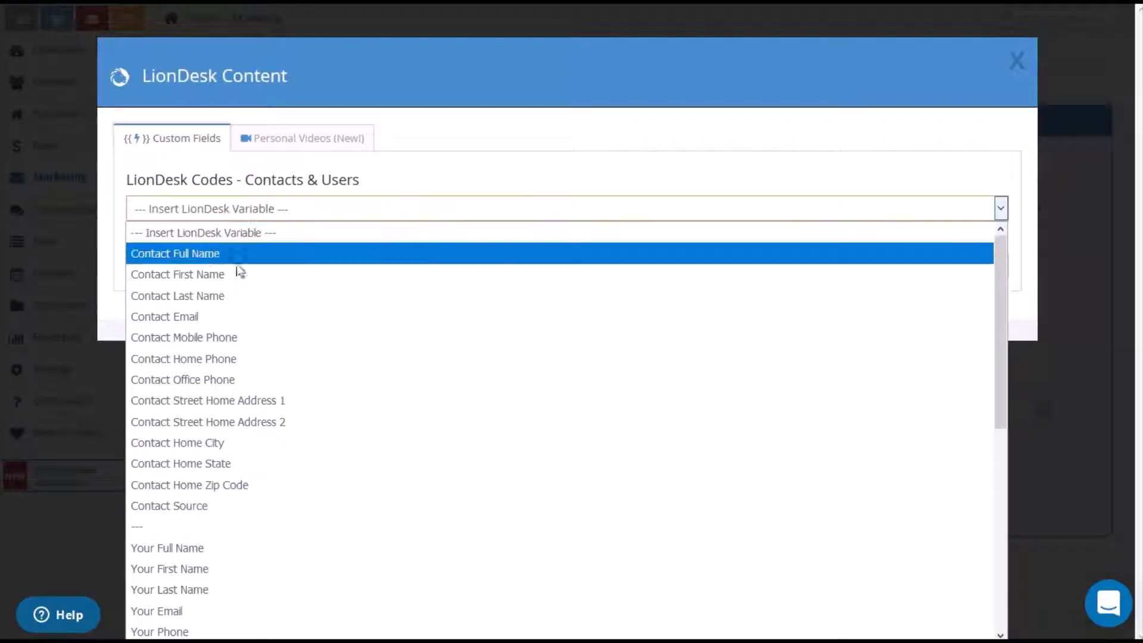
pyautogui.scroll(-1, 215, 536)
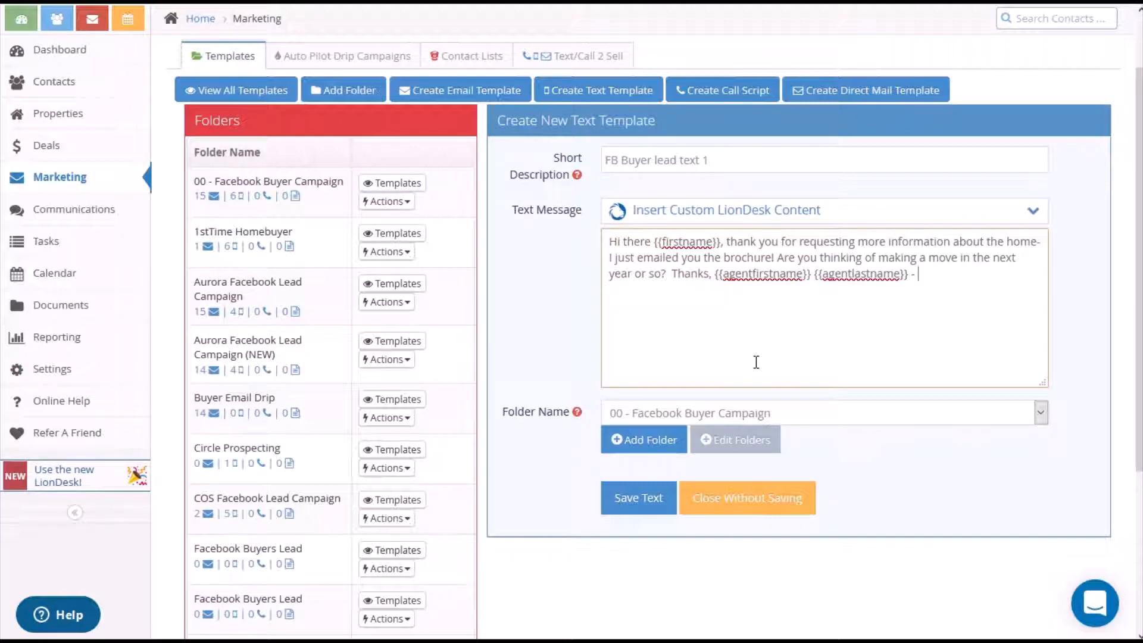
# Extend the message signature with "HomeSmart Realty -" and the Your Phone variable.
pyautogui.write('HomeSmart Realty -')
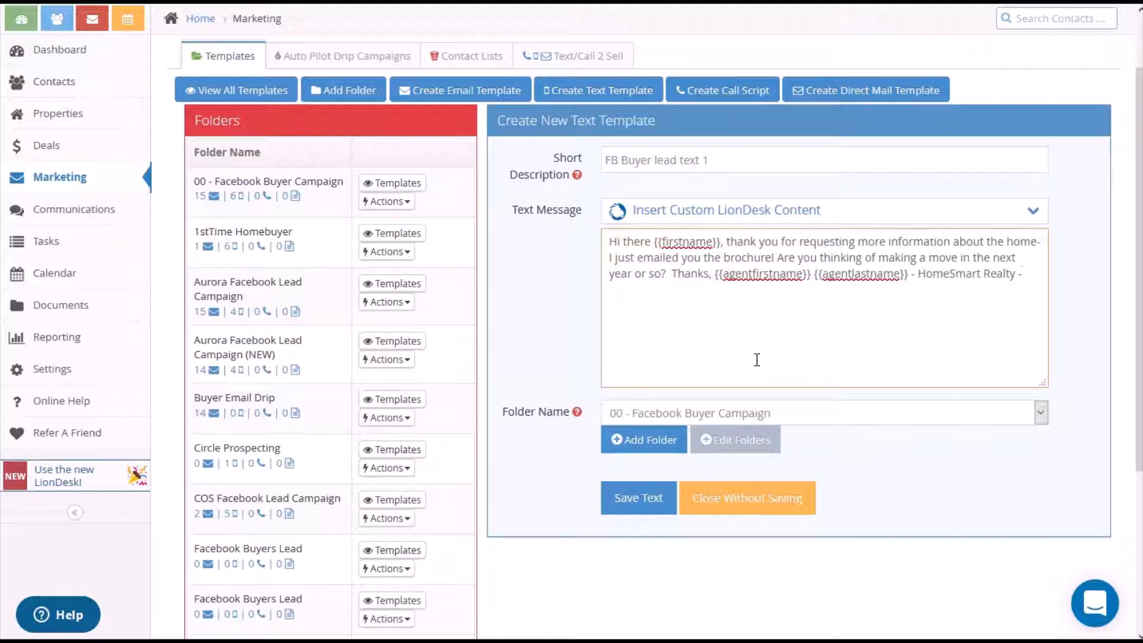
pyautogui.click(725, 210)
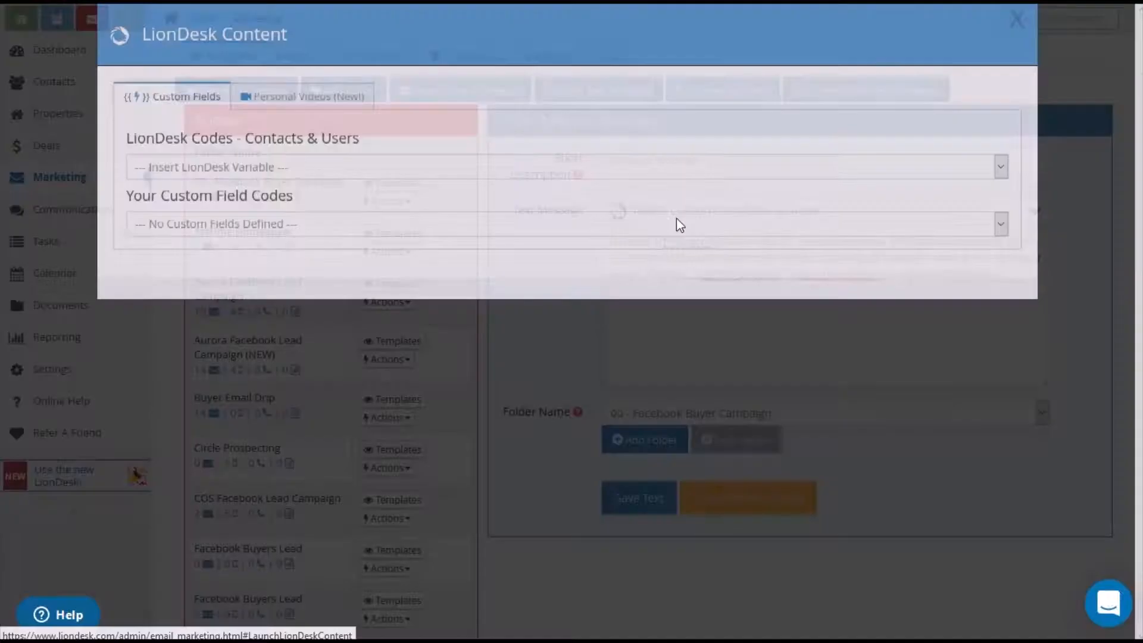
pyautogui.click(312, 214)
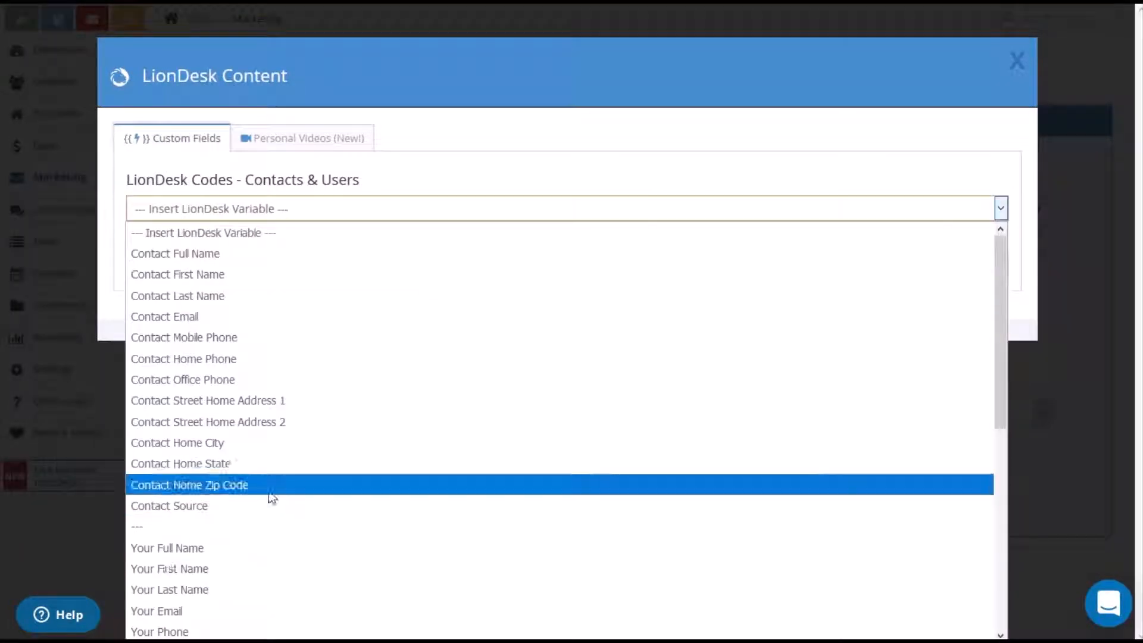
pyautogui.scroll(-1, 205, 546)
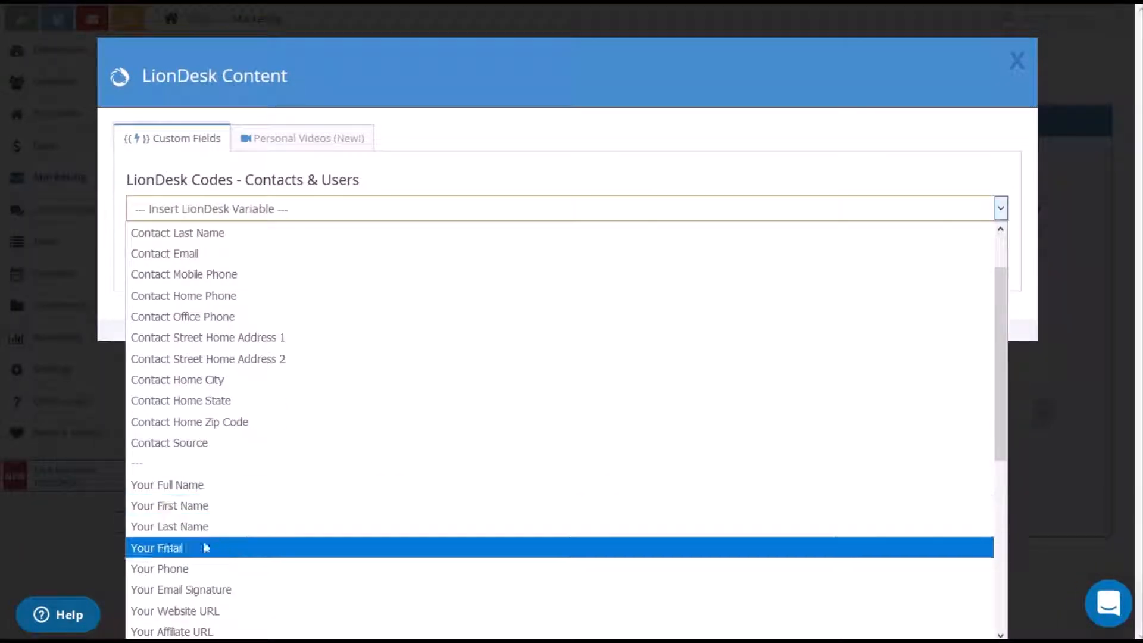
pyautogui.click(178, 570)
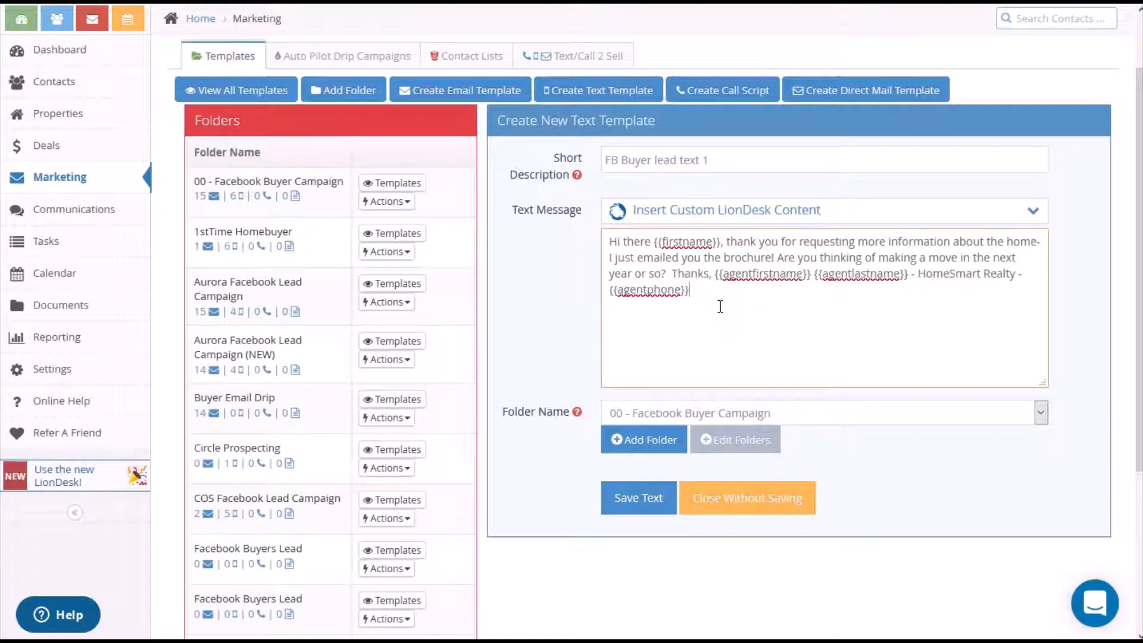
# Add a dash and the Your Email variable after the agent's phone in the signature.
pyautogui.click(673, 209)
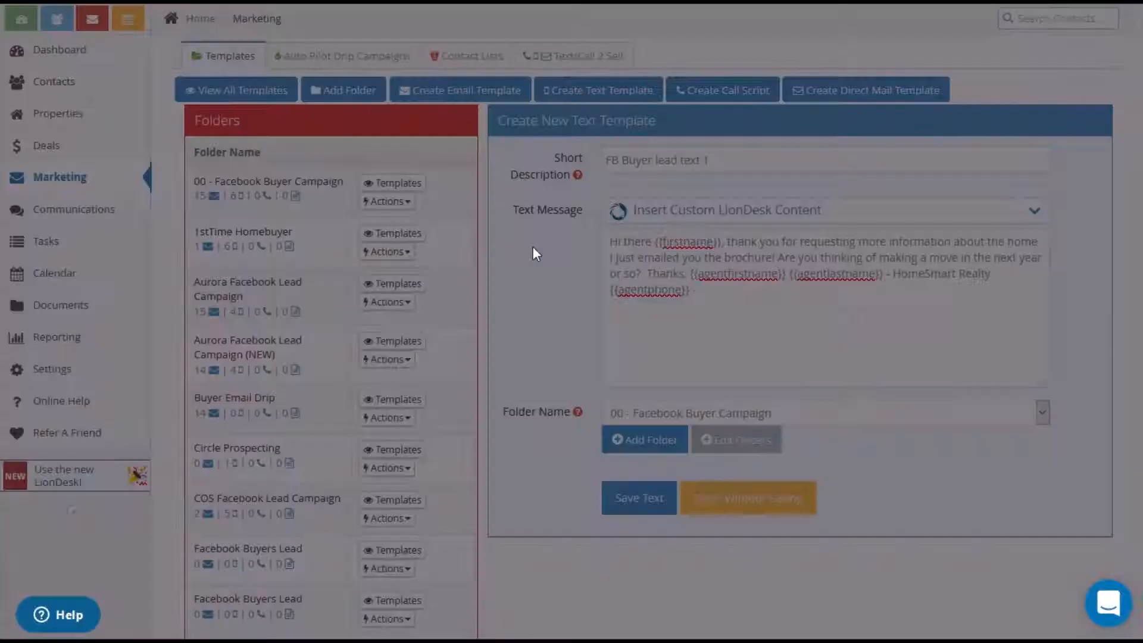
pyautogui.click(256, 208)
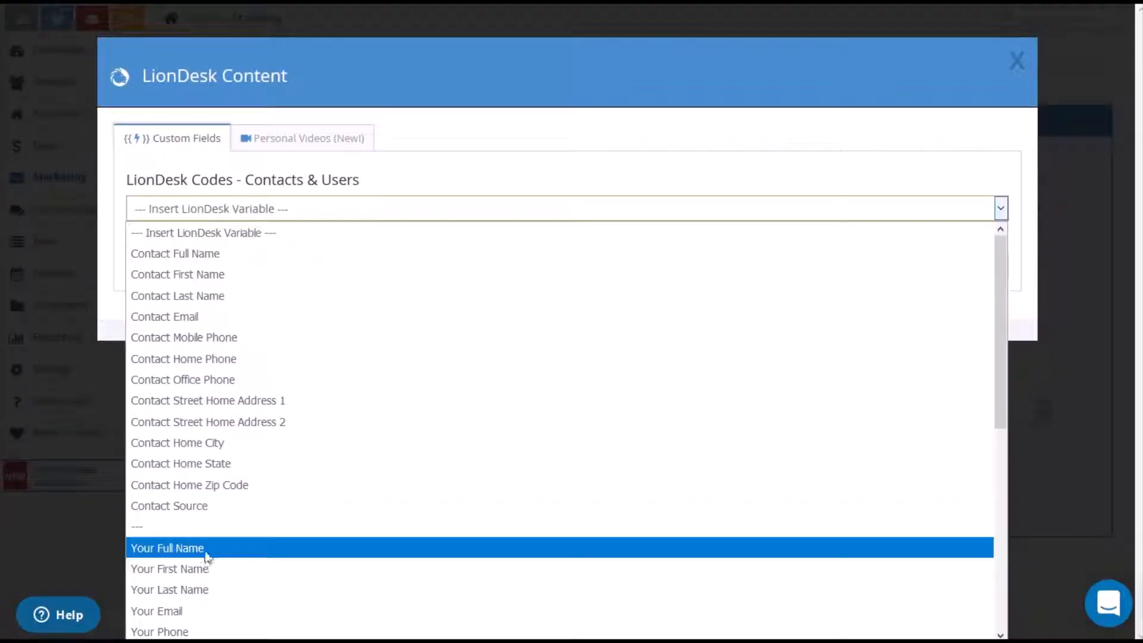
pyautogui.click(173, 612)
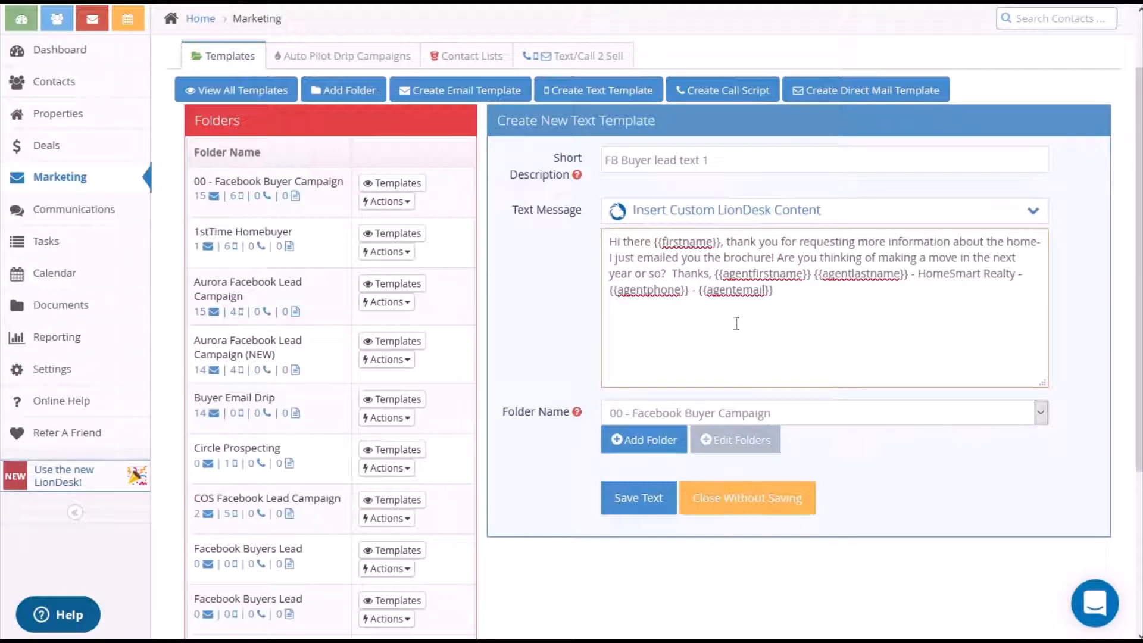
# Look through the personal videos that can be inserted into the text message.
pyautogui.click(798, 209)
pyautogui.click(337, 209)
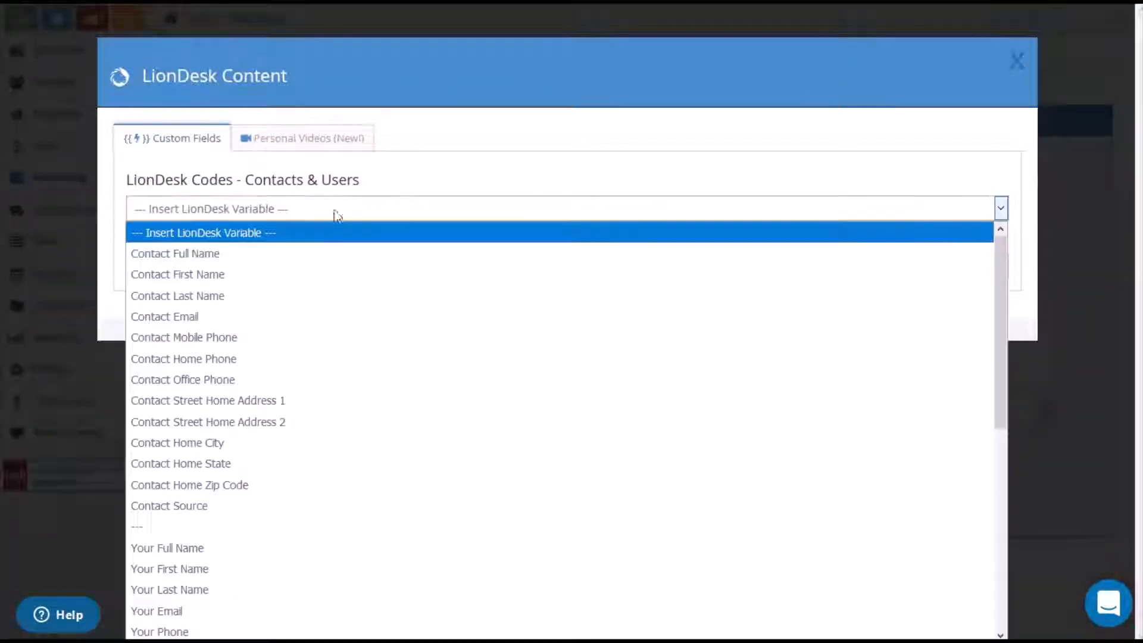
pyautogui.click(301, 144)
pyautogui.click(313, 140)
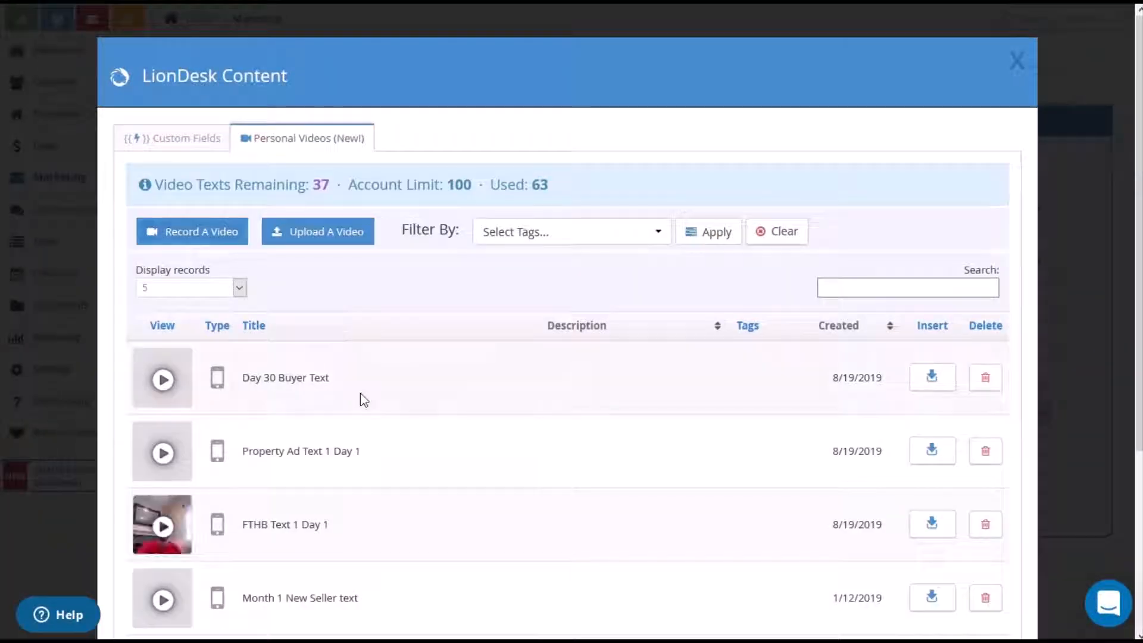
pyautogui.scroll(-4, 113, 375)
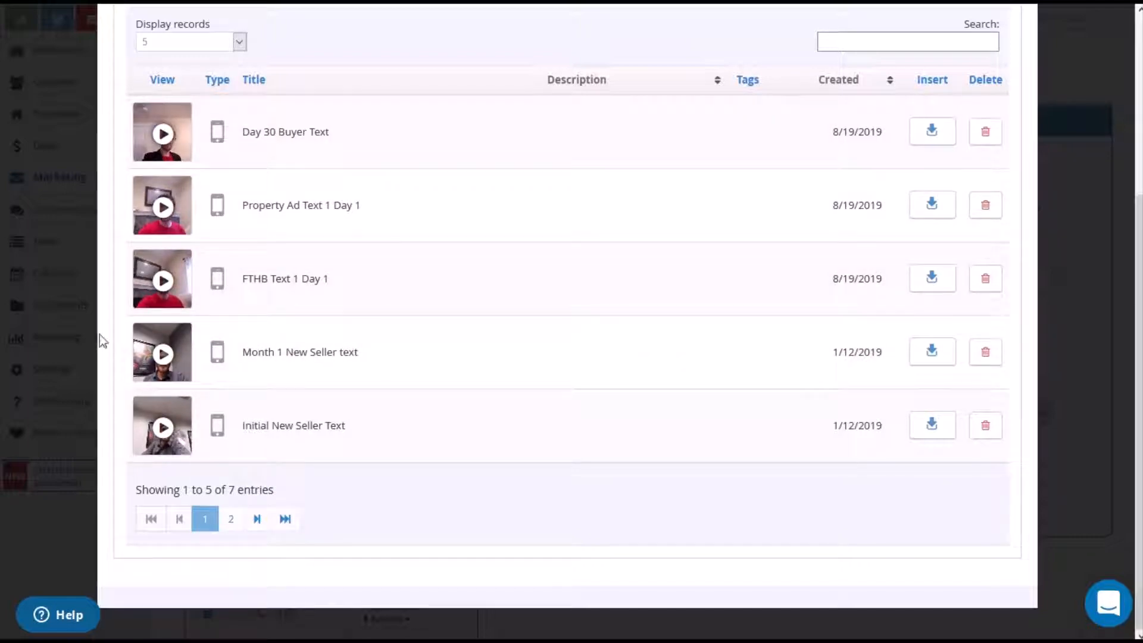
pyautogui.scroll(3, 102, 341)
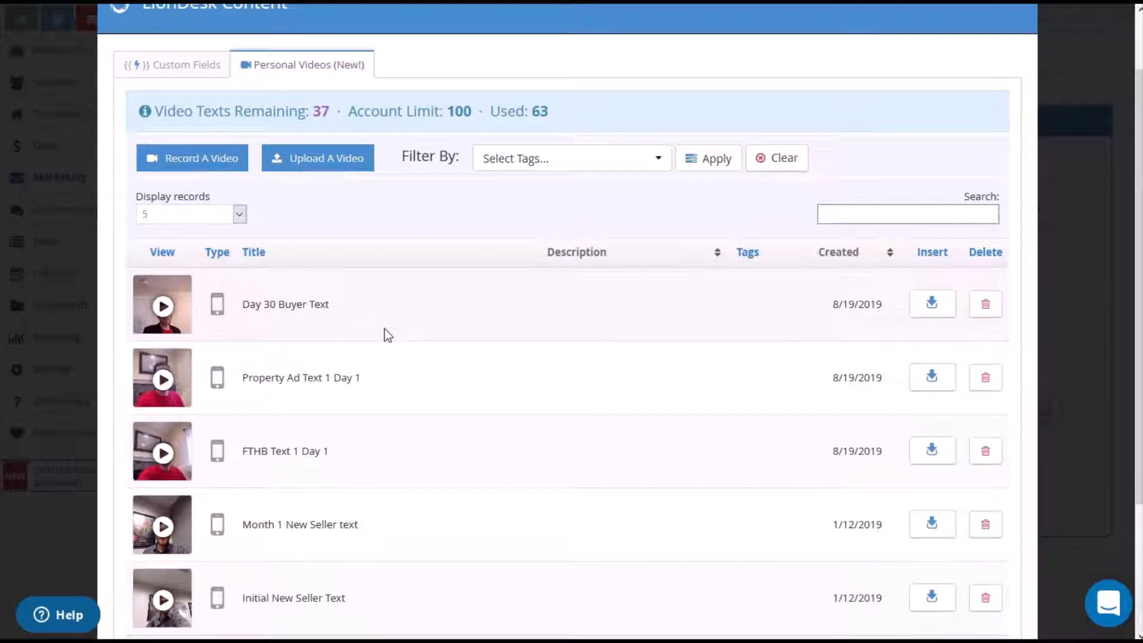
# Check the list of available personal videos, return to the custom fields and close the LionDesk Content window without inserting anything.
pyautogui.scroll(1, 387, 328)
pyautogui.scroll(-4, 393, 326)
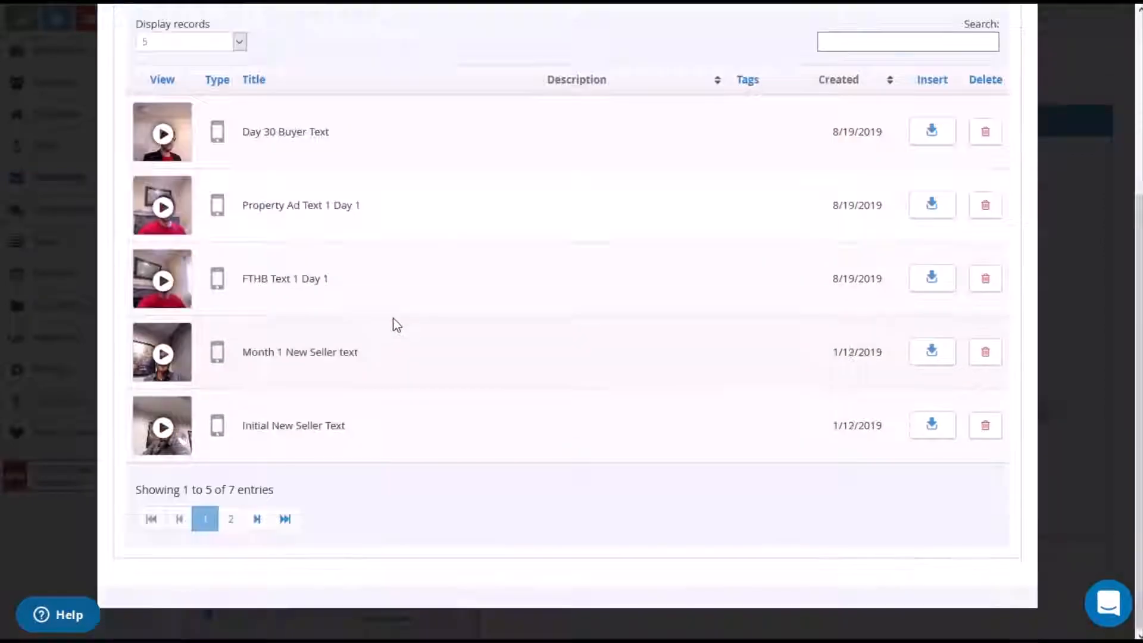
pyautogui.scroll(3, 381, 369)
pyautogui.scroll(-3, 373, 372)
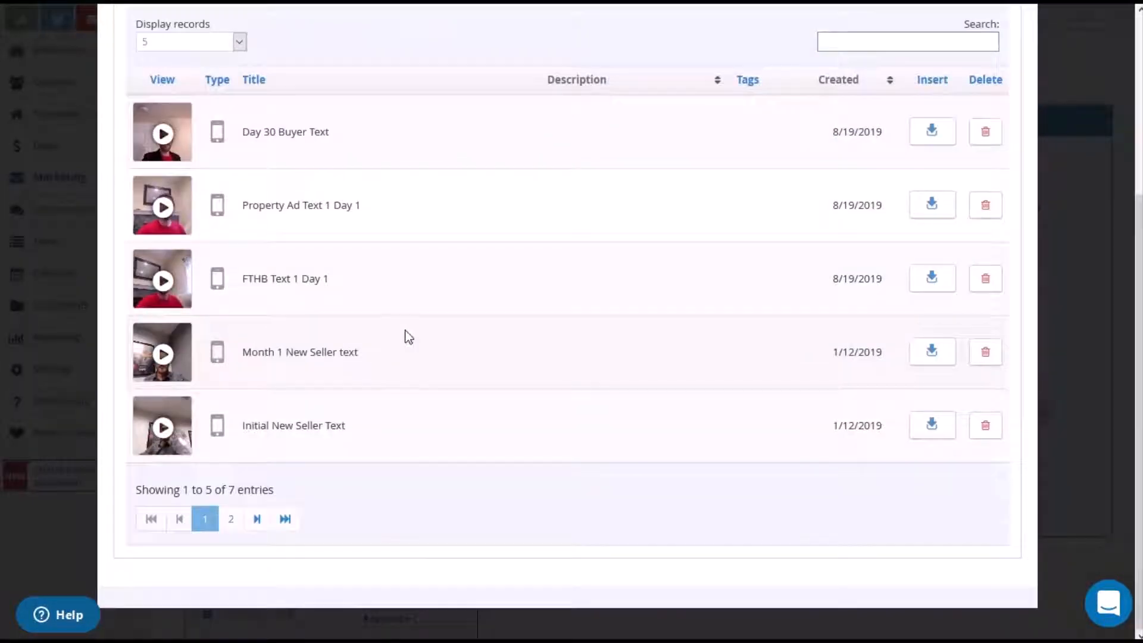
pyautogui.scroll(3, 408, 336)
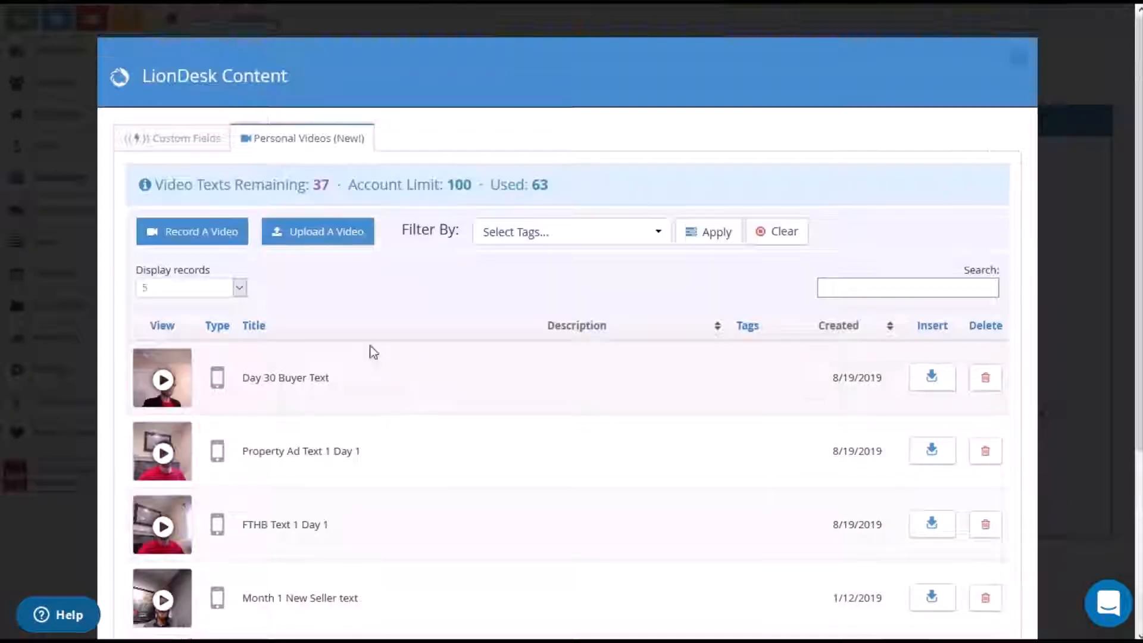
pyautogui.click(190, 137)
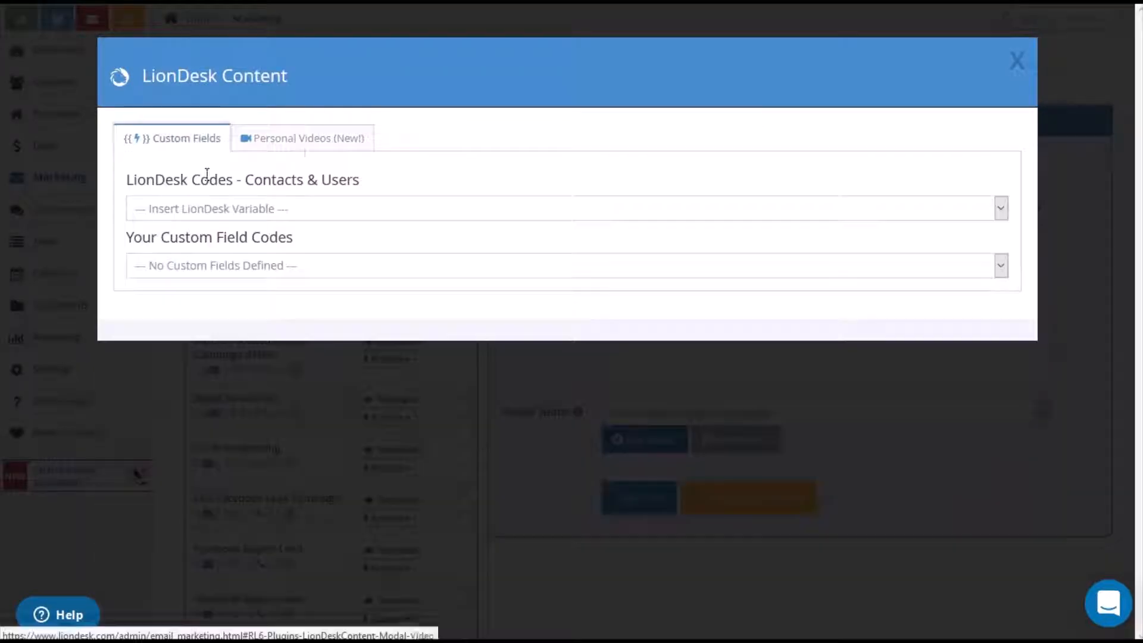
pyautogui.click(1017, 60)
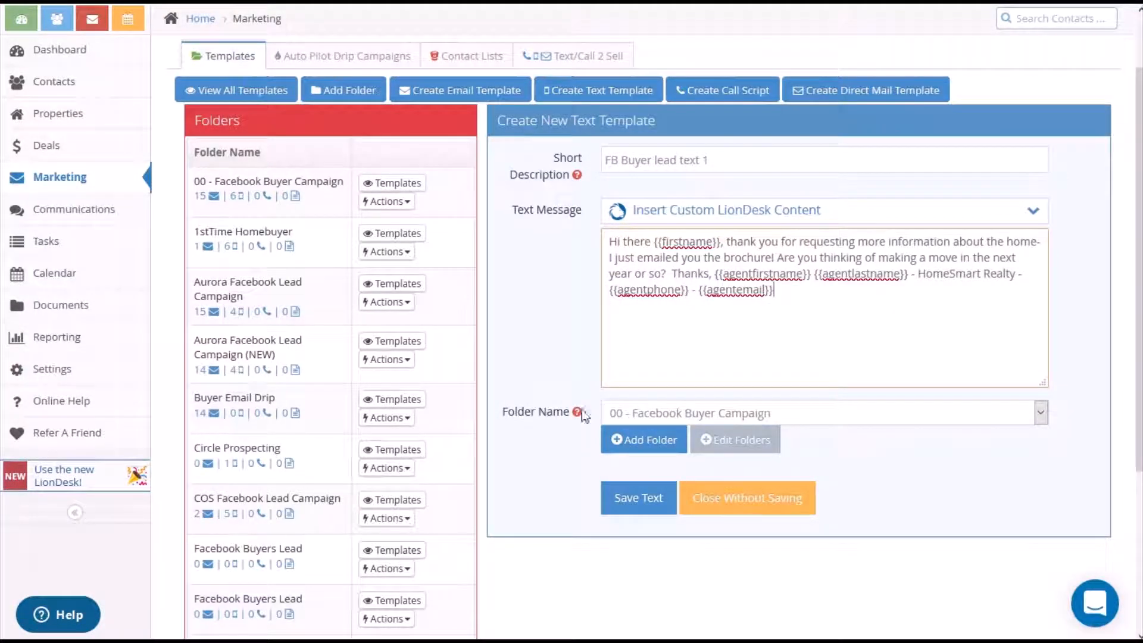
# Assign the text template to the first Facebook Buyers Lead folder and save it.
pyautogui.click(719, 415)
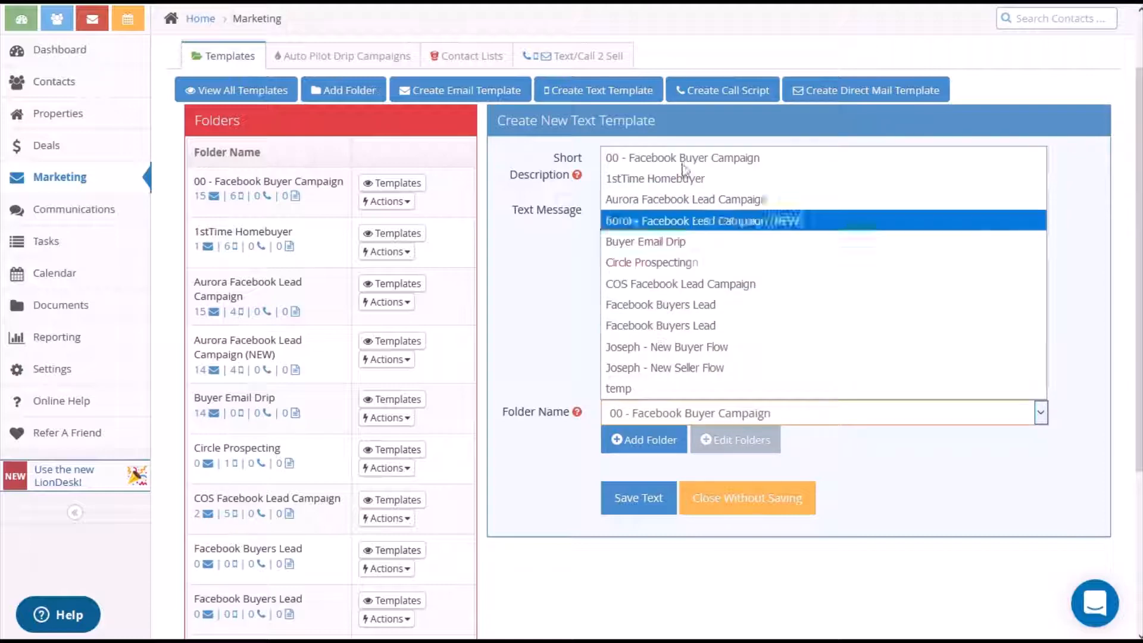
pyautogui.click(650, 305)
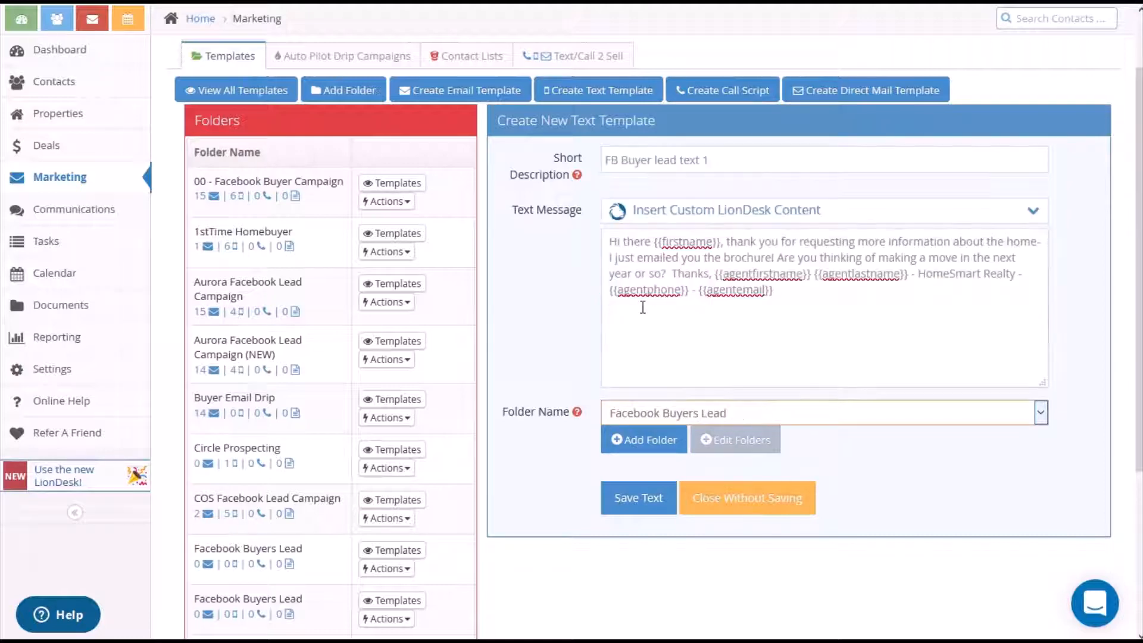
pyautogui.click(636, 506)
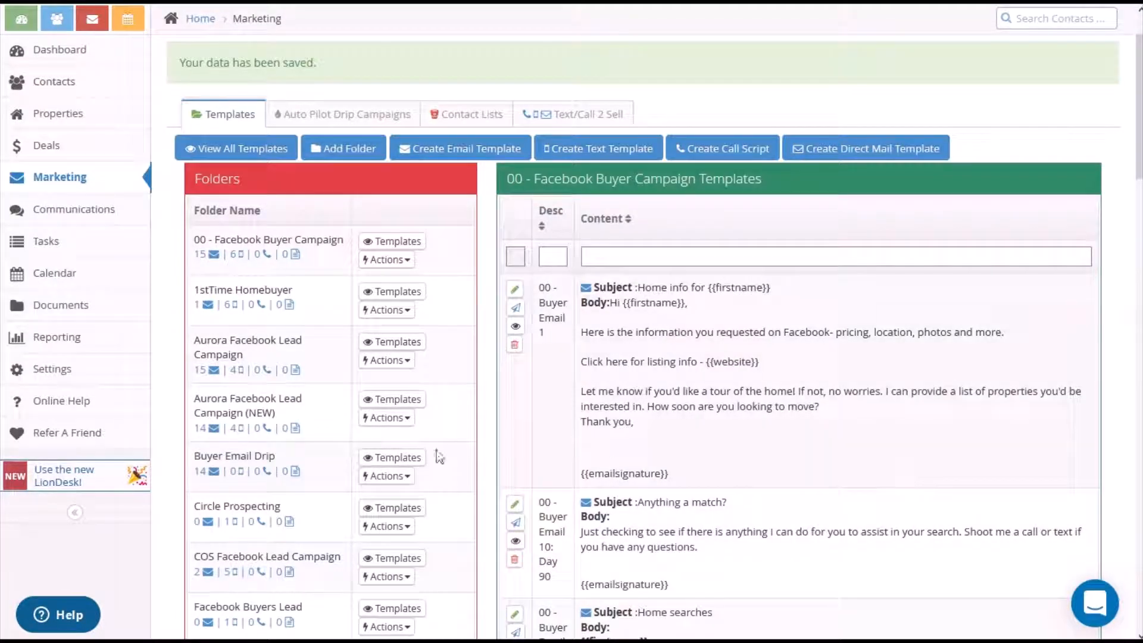
# Display the templates stored in the first Facebook Buyers Lead folder to check the saved text message.
pyautogui.scroll(2, 360, 388)
pyautogui.scroll(-2, 360, 391)
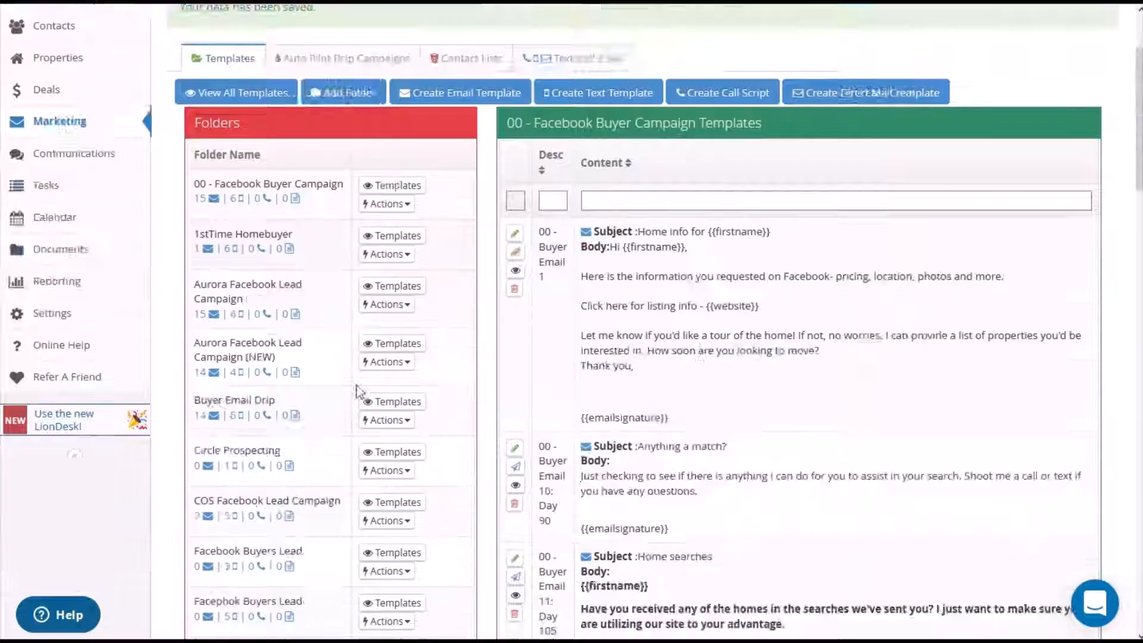
pyautogui.scroll(-7, 358, 391)
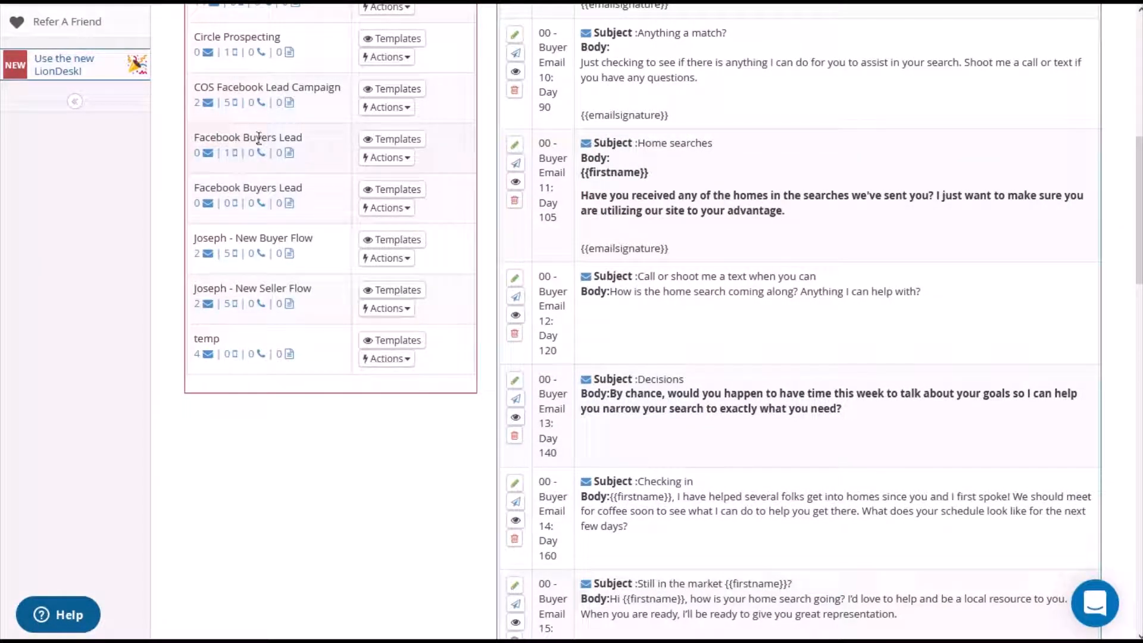
pyautogui.click(387, 141)
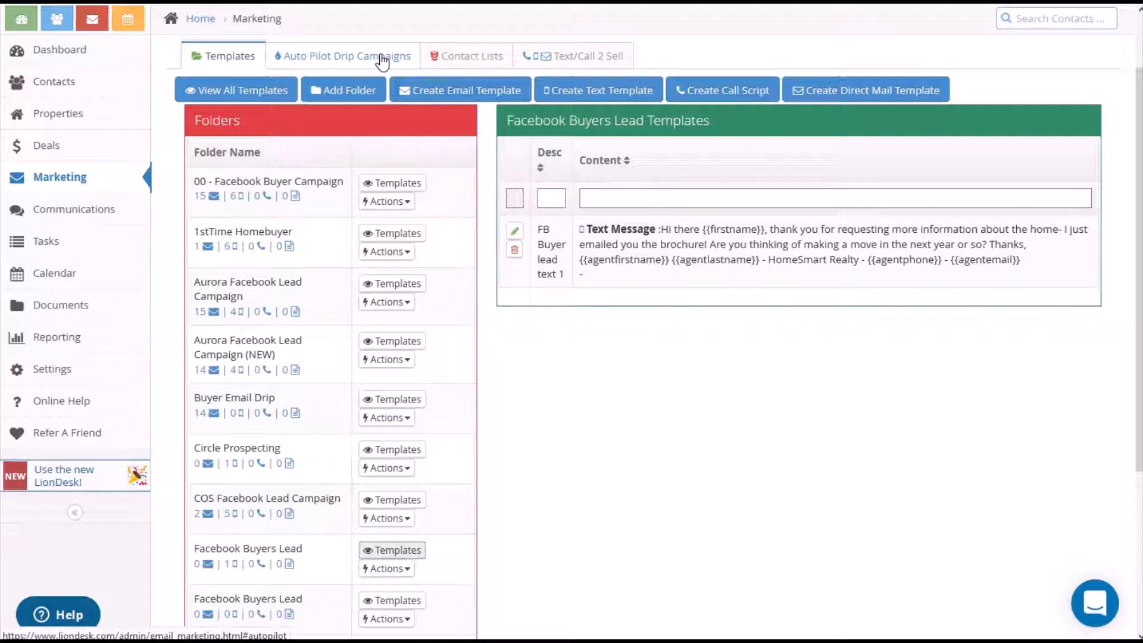
# Switch to the "Leverage Your Time" PowerPoint slide show.
pyautogui.hotkey('alt', 'Tab')
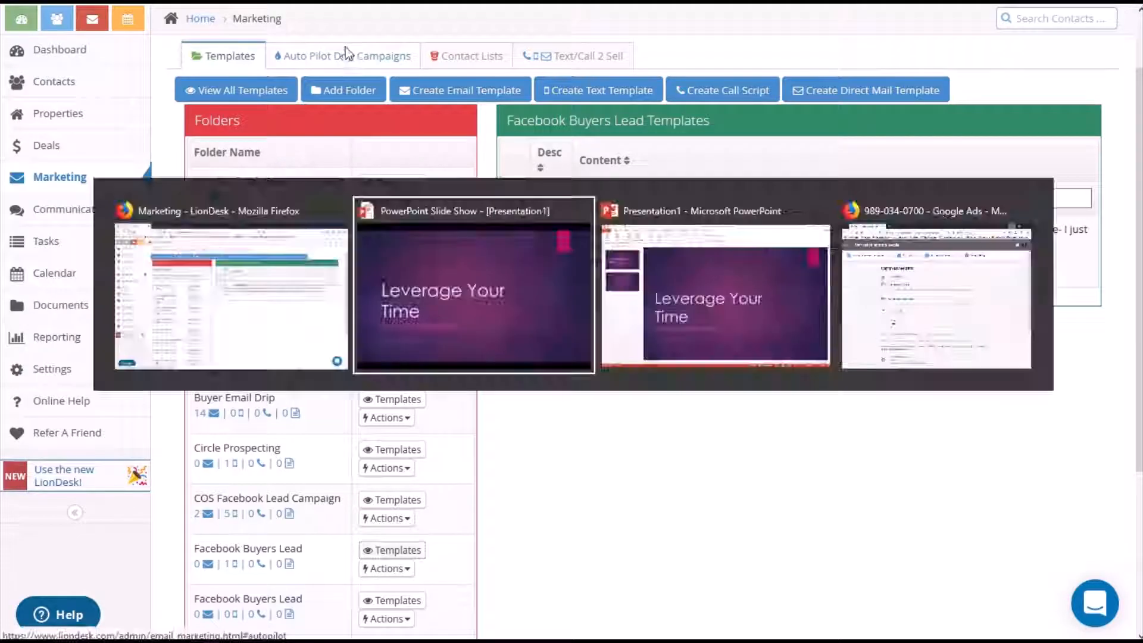